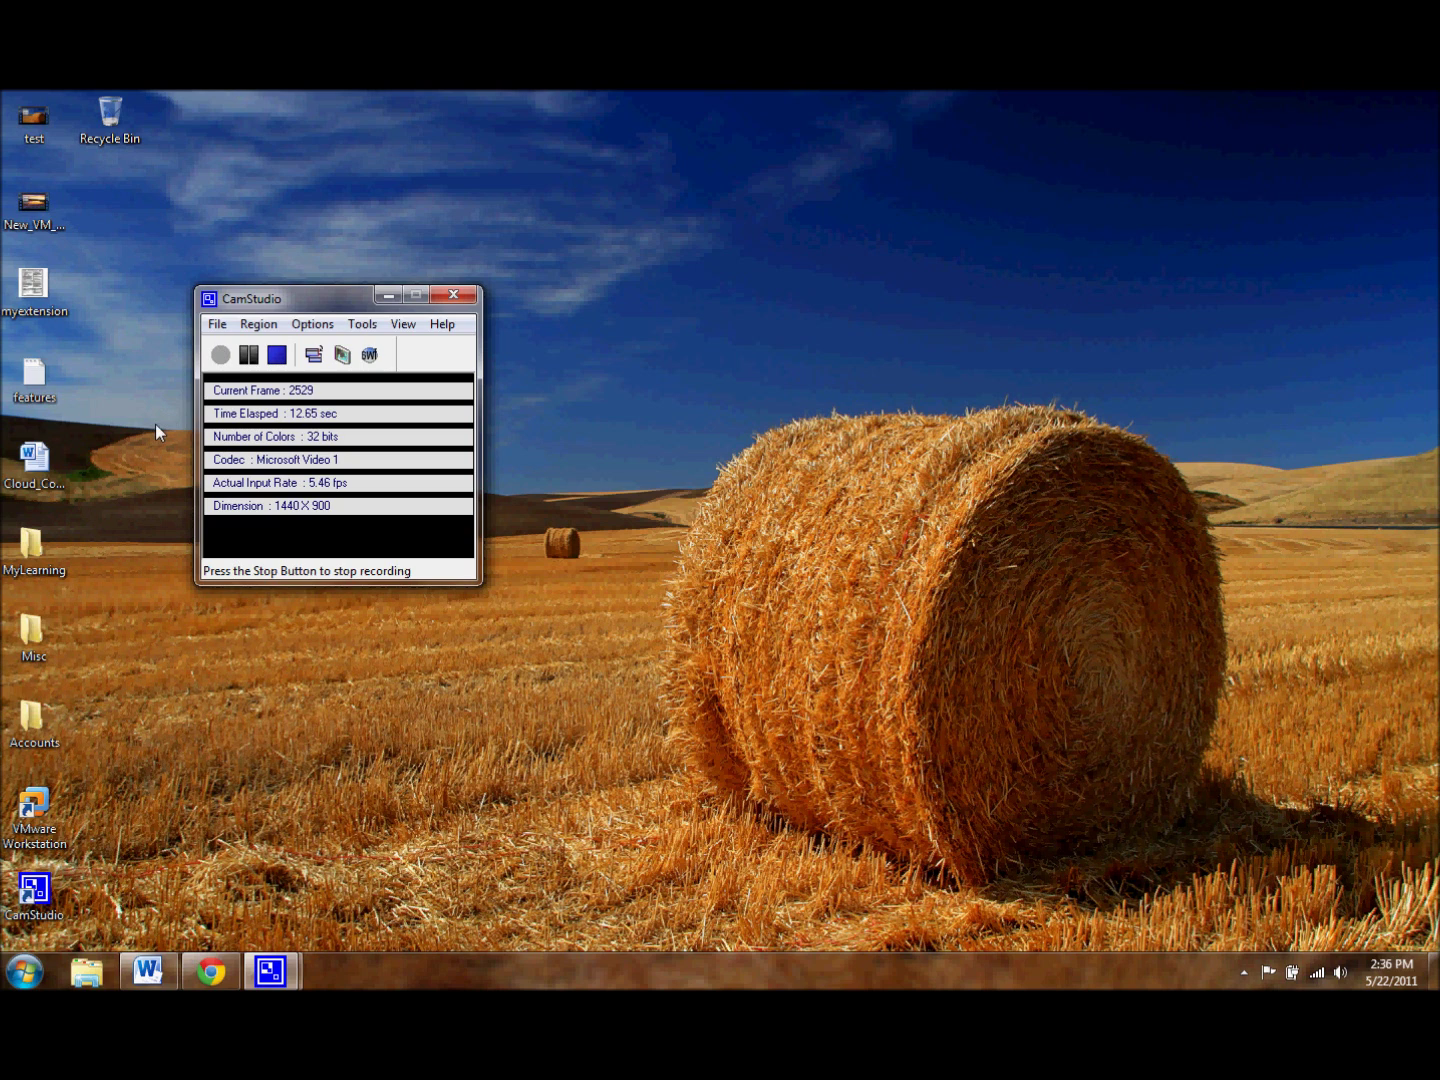
Step: Launch VMware Workstation from its desktop shortcut
left_click(58, 799)
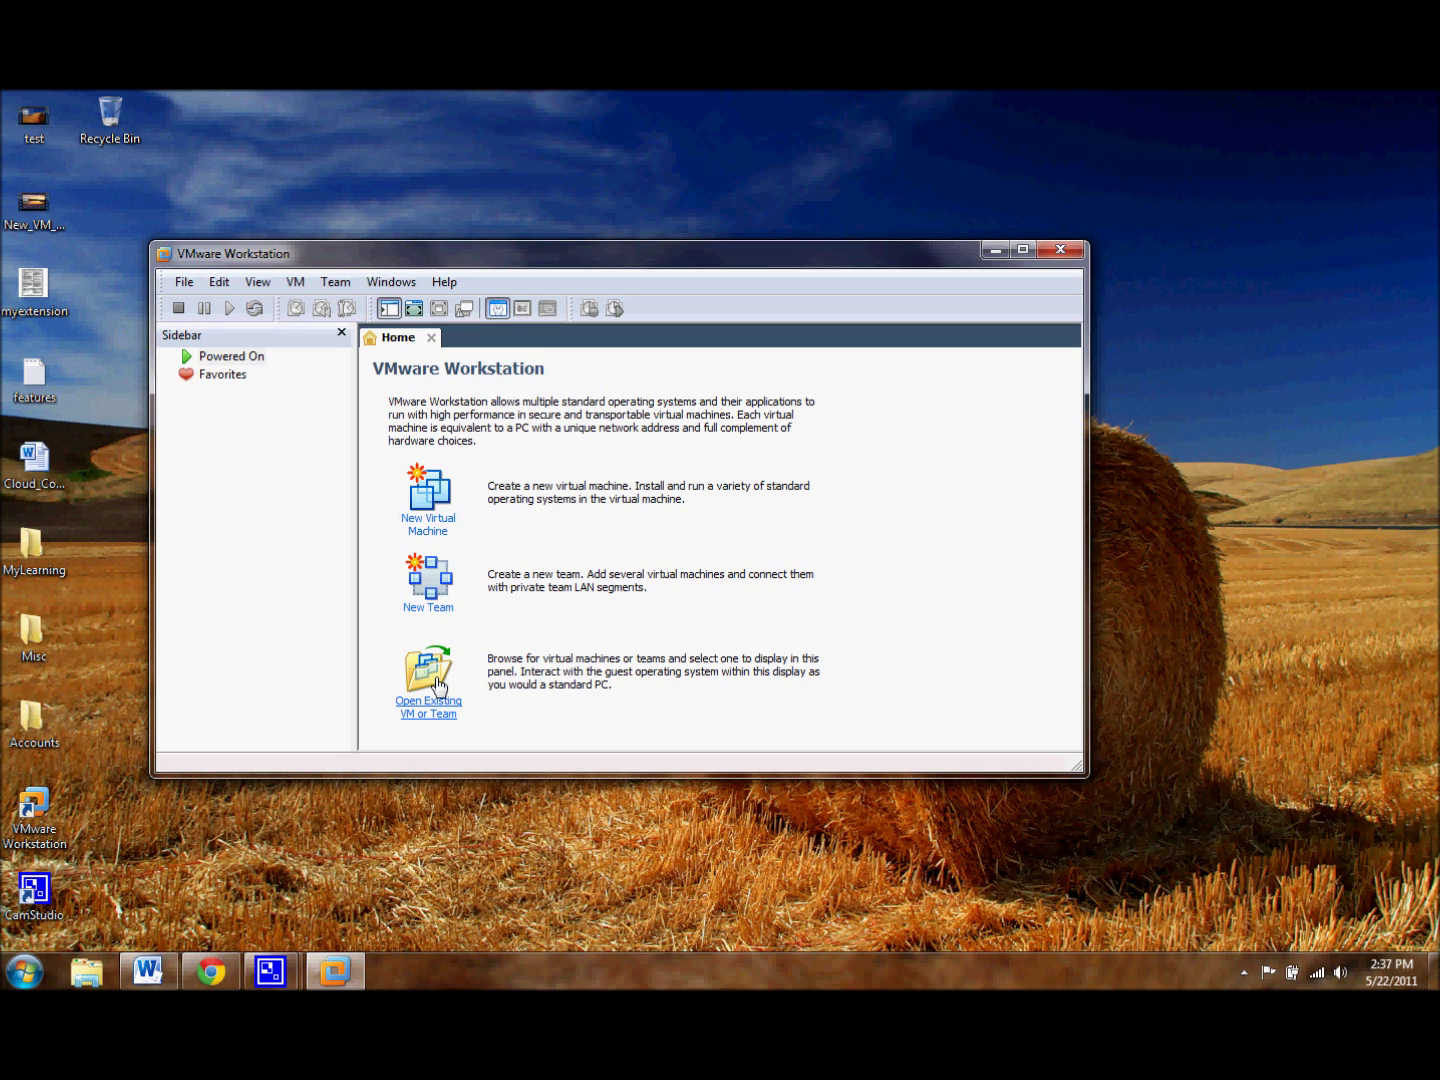
Step: Start a new virtual machine using the Typical (recommended) configuration
left_click(445, 522)
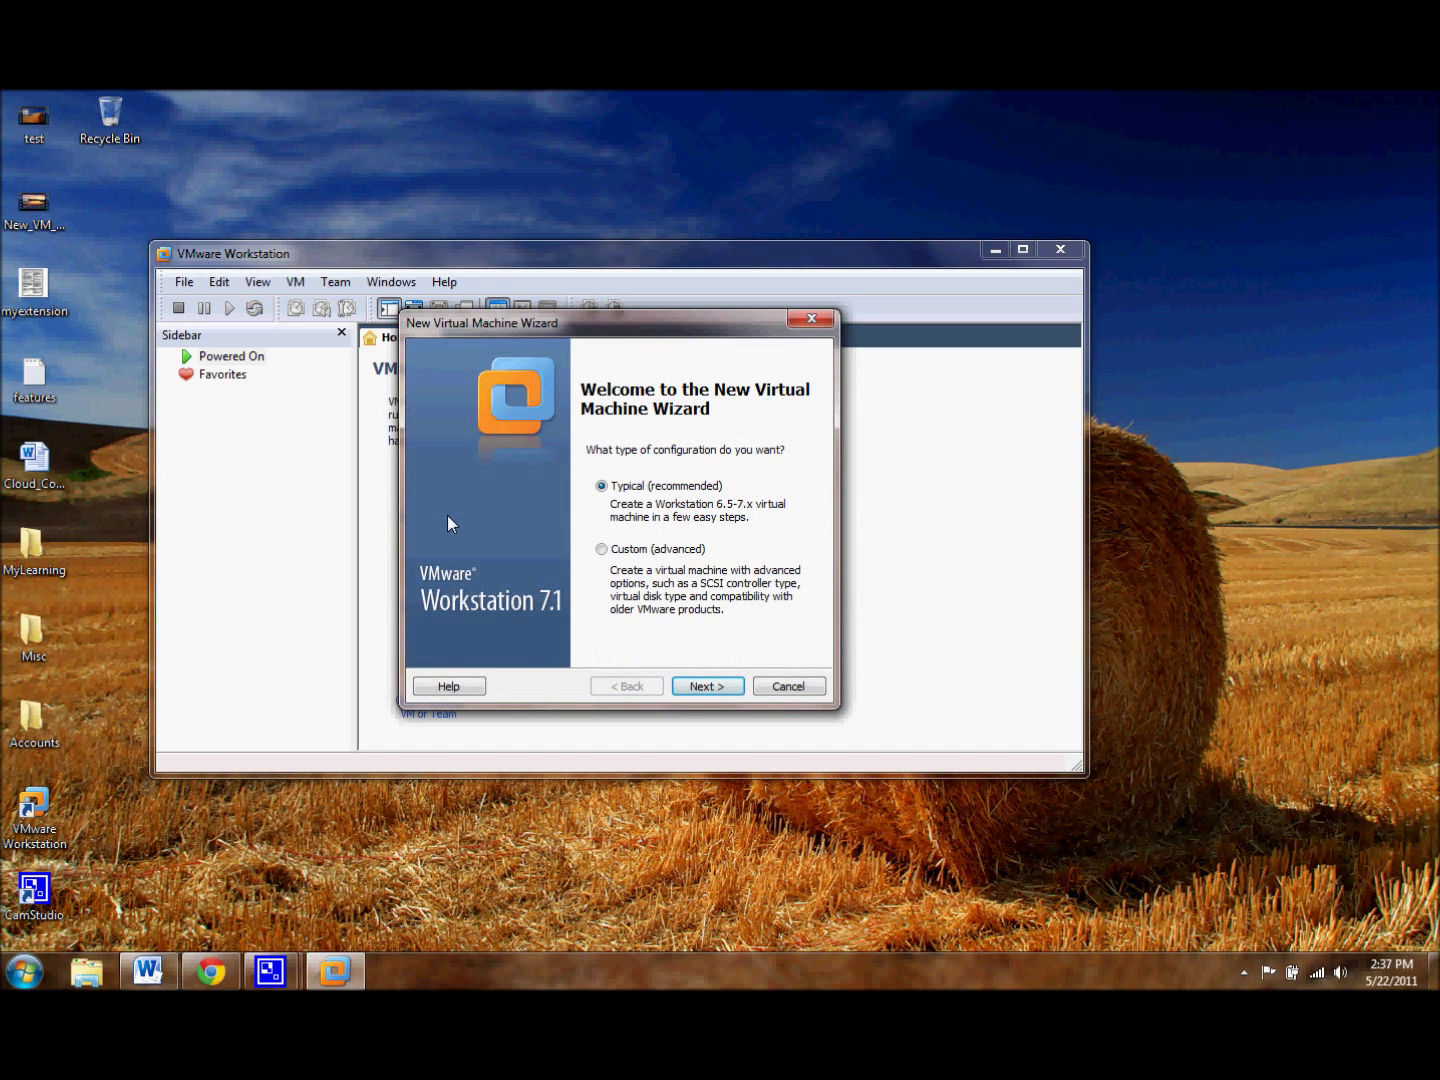
left_click(726, 689)
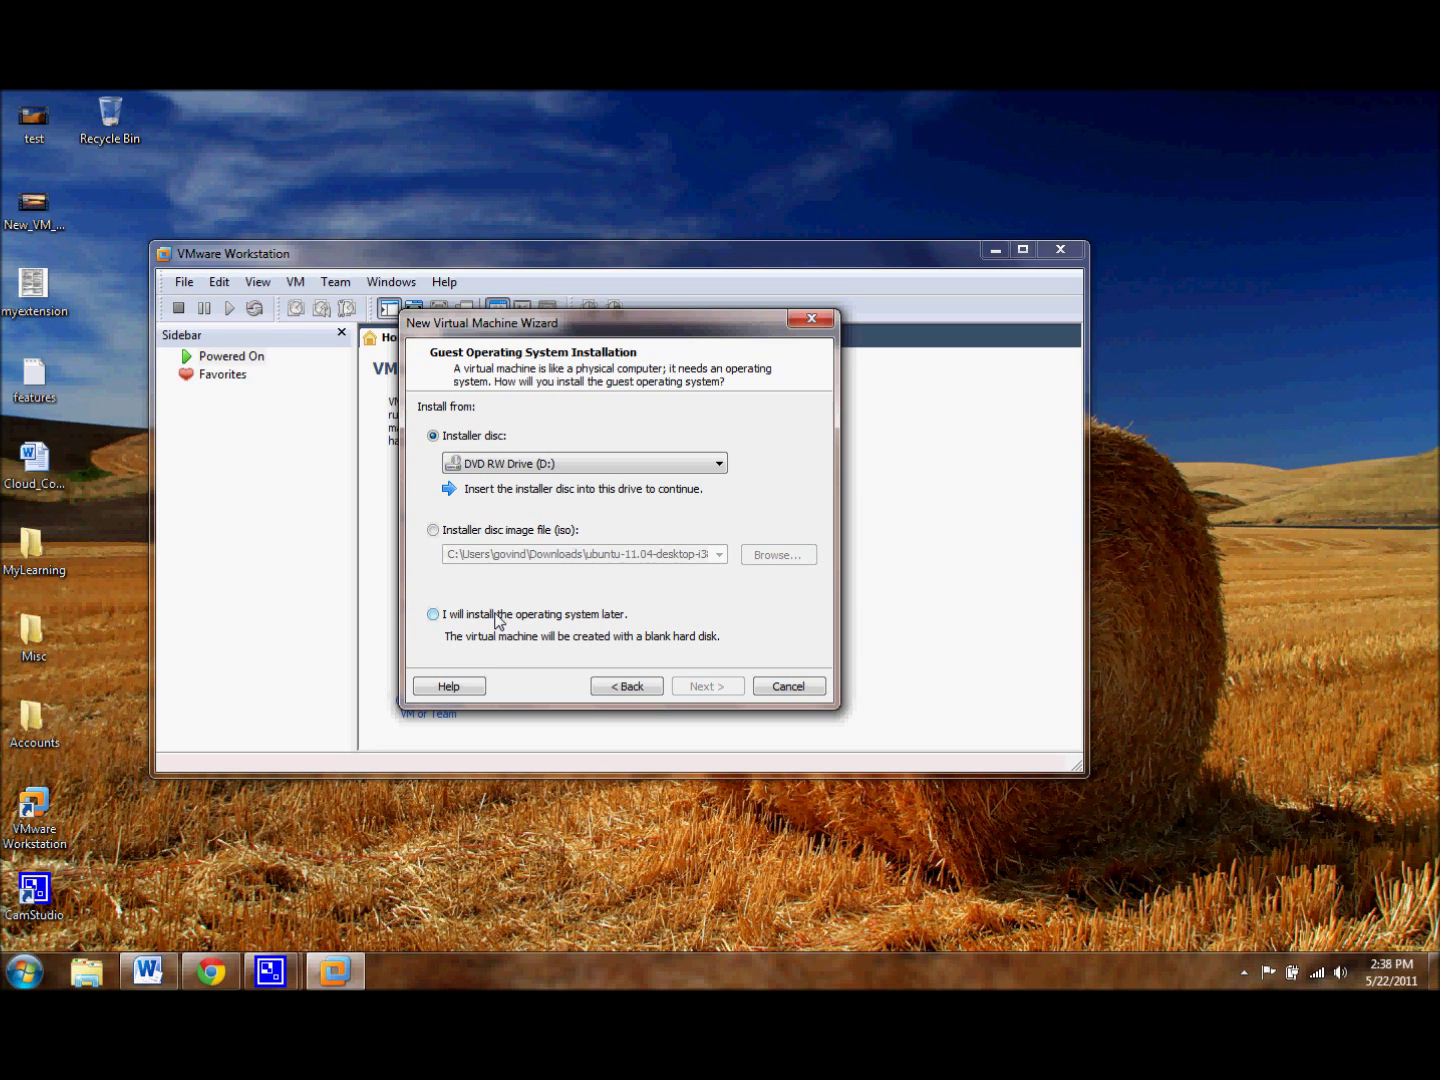
Step: Install from the ubuntu-11.04-desktop-i386.iso disc image and continue to Easy Install
left_click(470, 536)
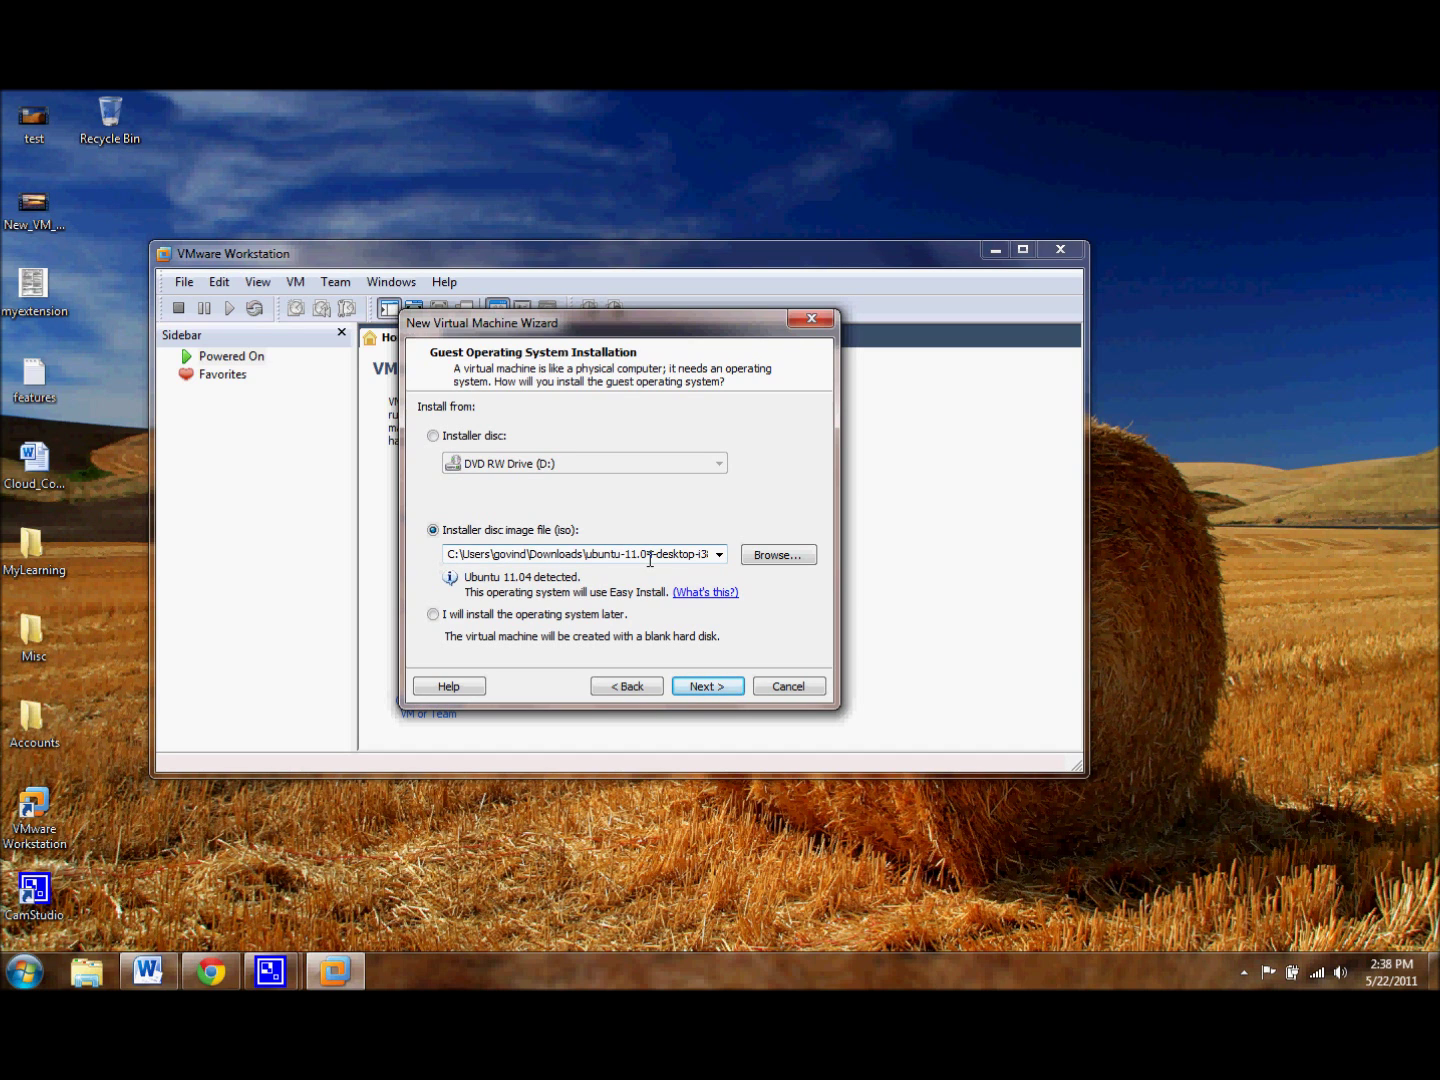
left_click(211, 971)
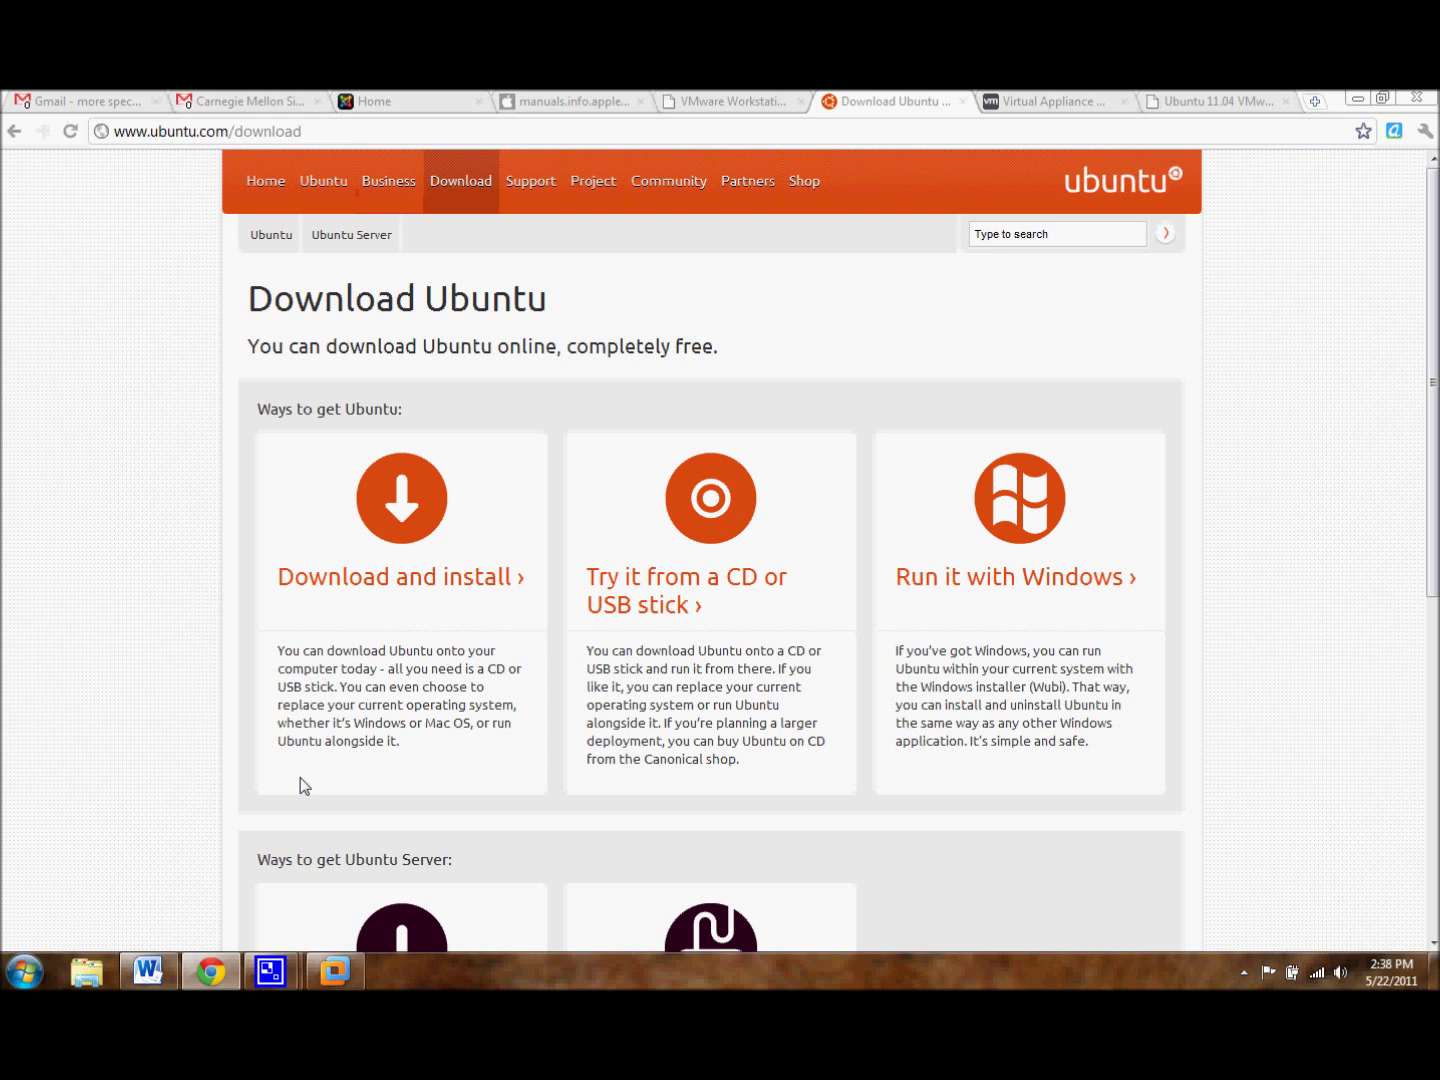
left_click(212, 975)
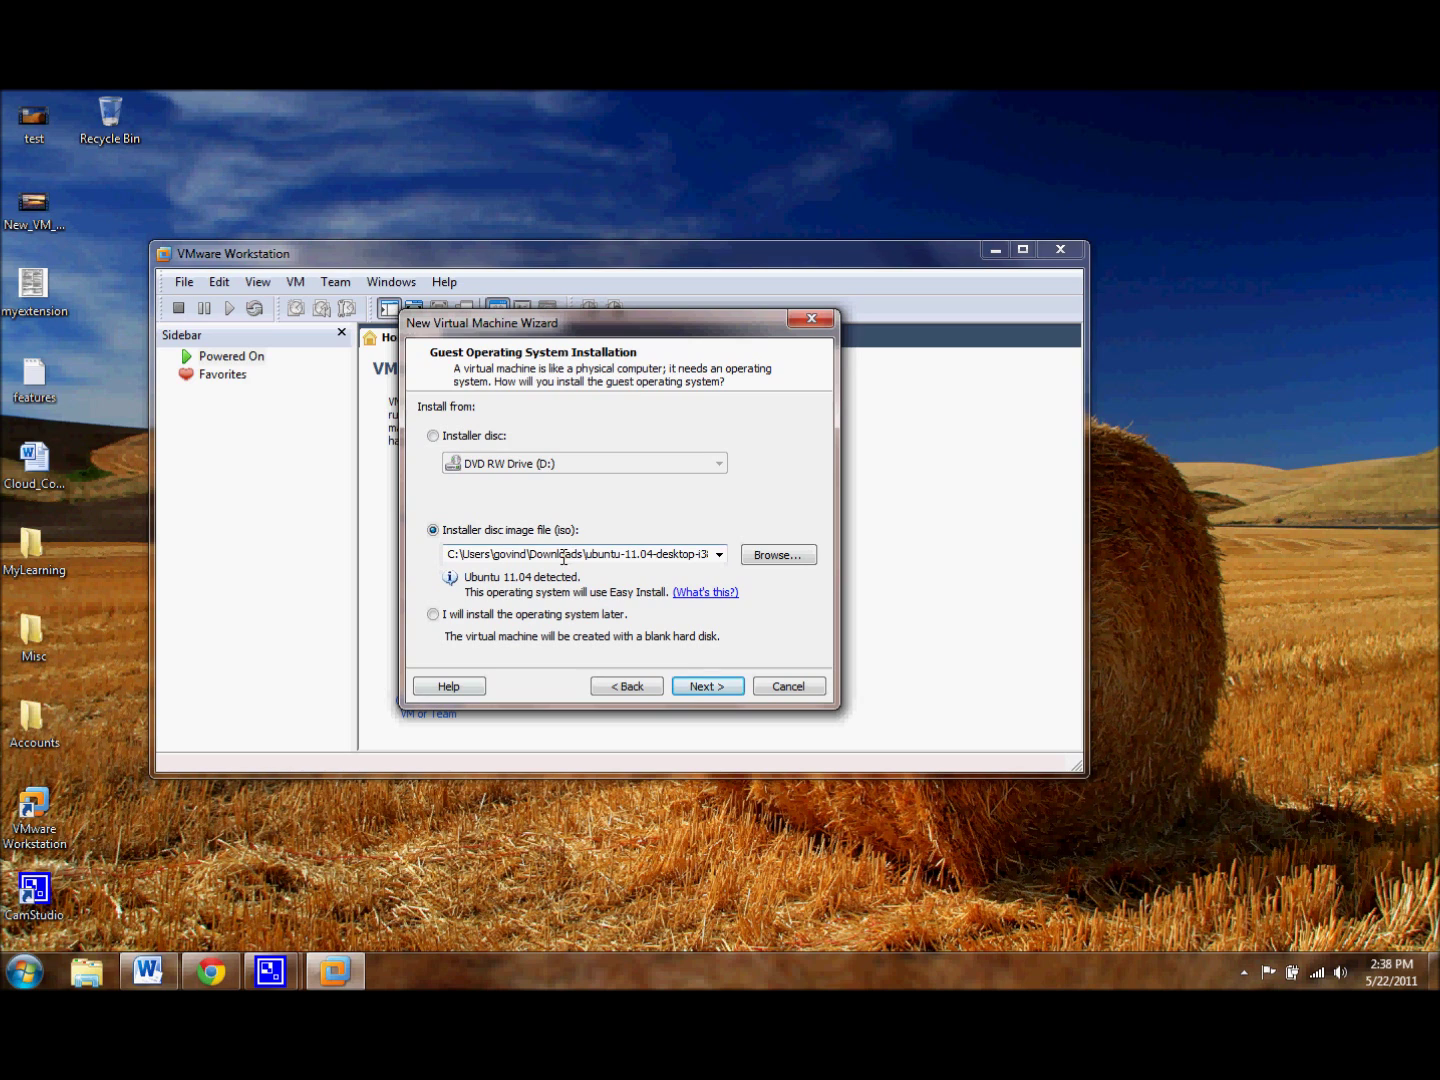
double_click(639, 562)
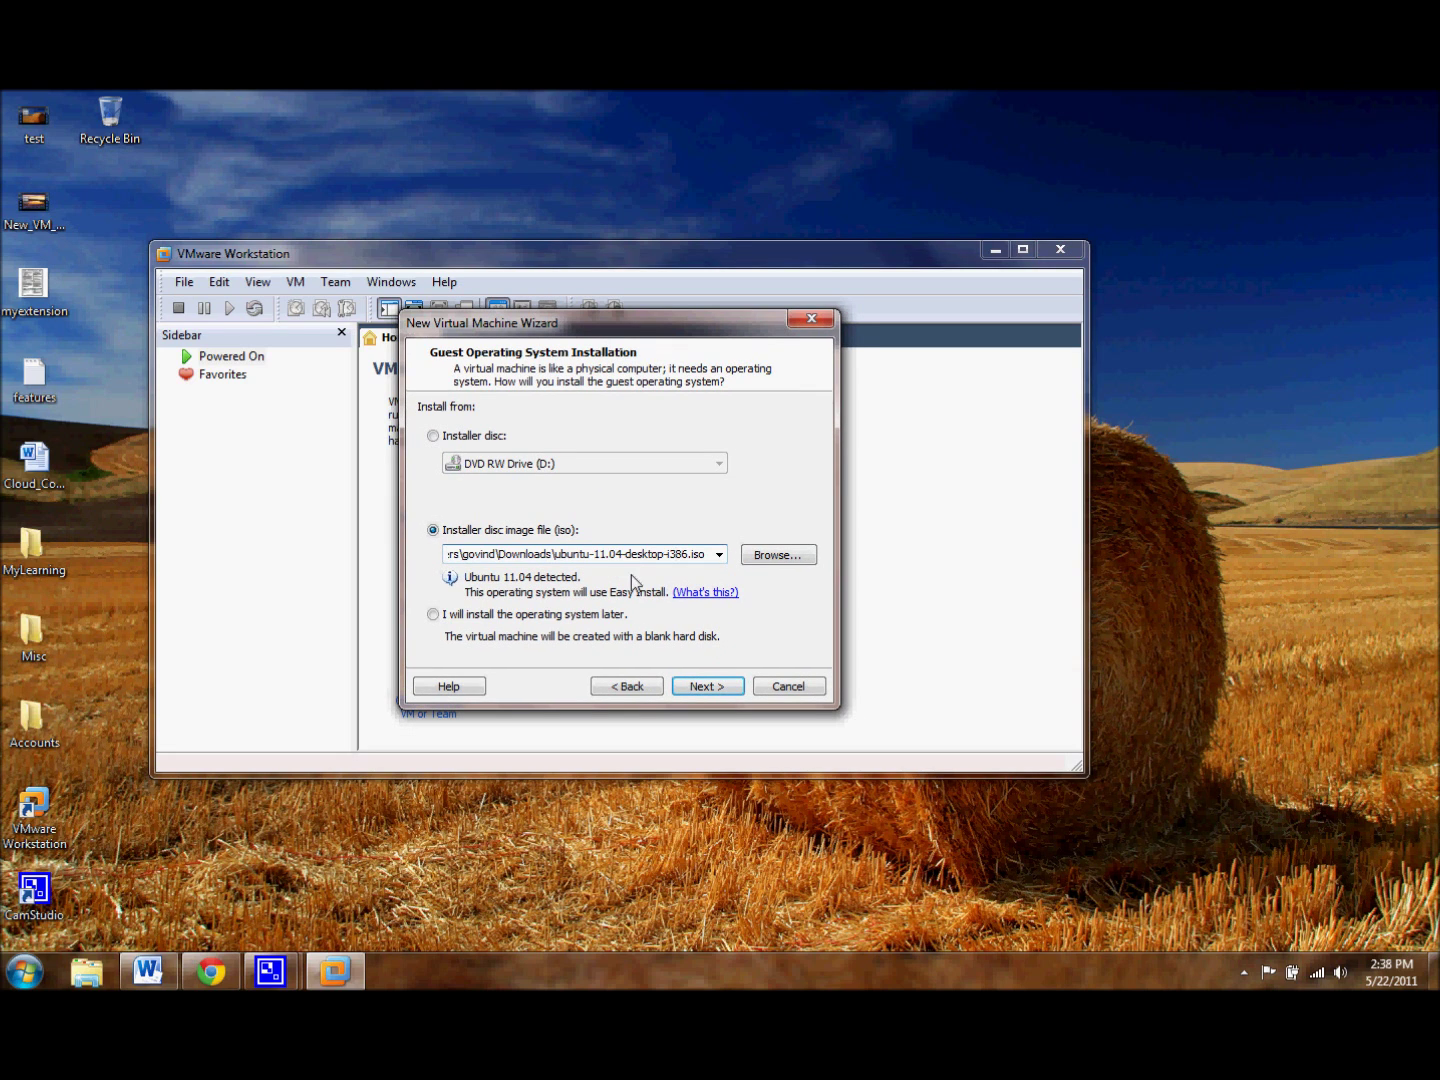
left_click(690, 688)
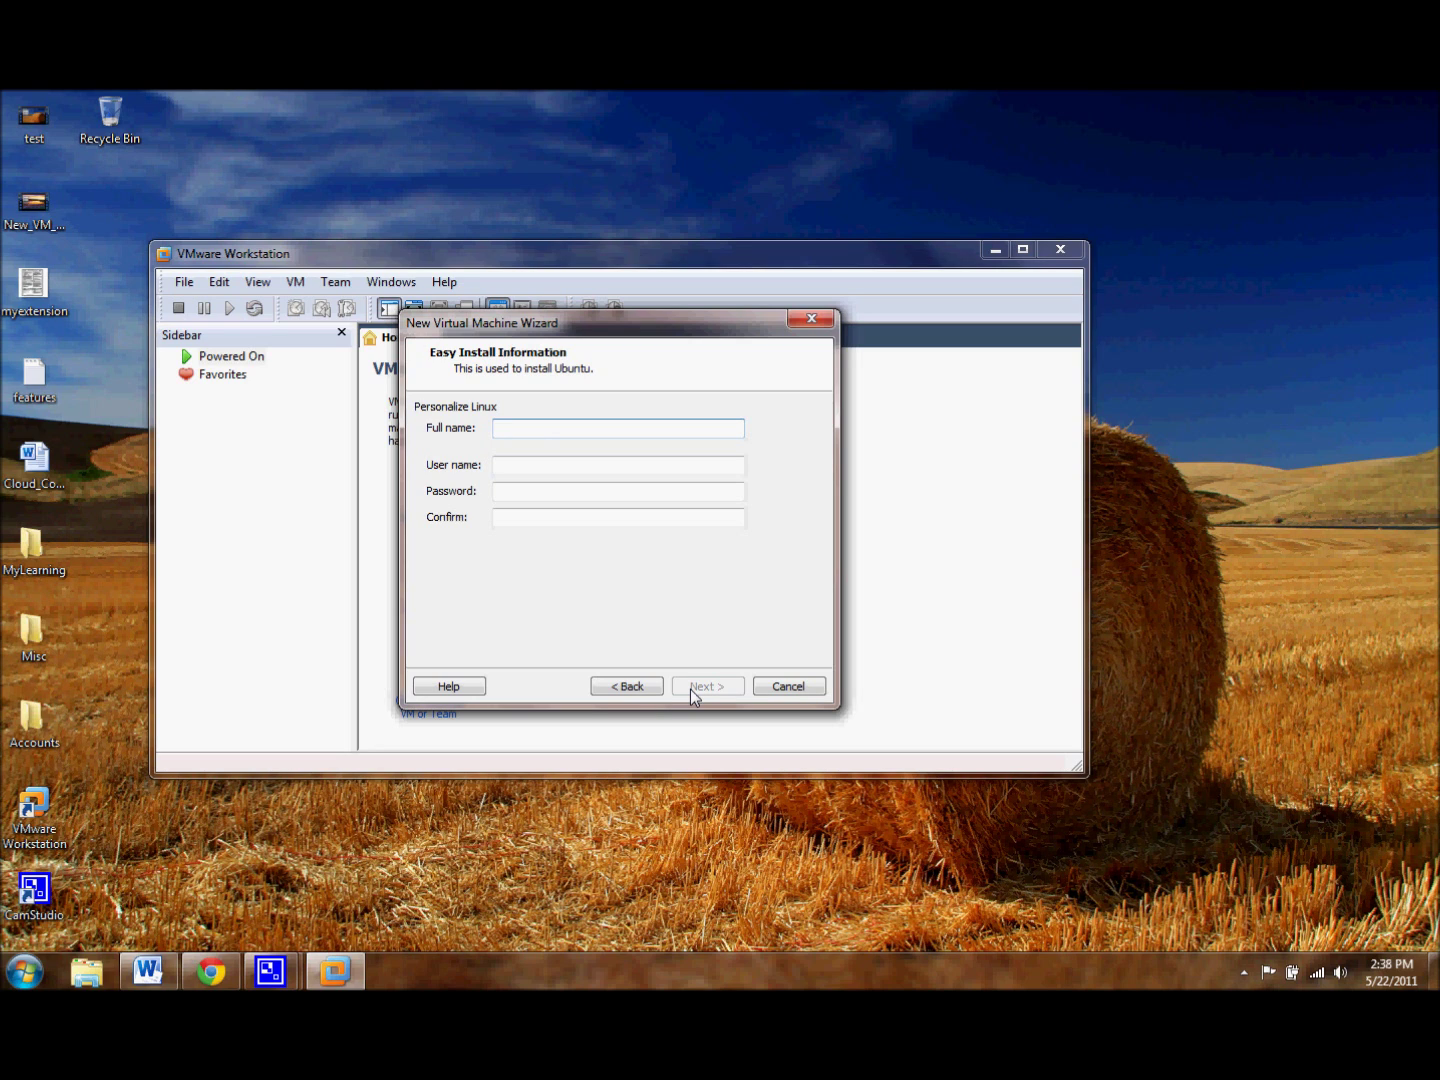
Step: Enter the Linux user's full name, user name, password and password confirmation
key("Tab")
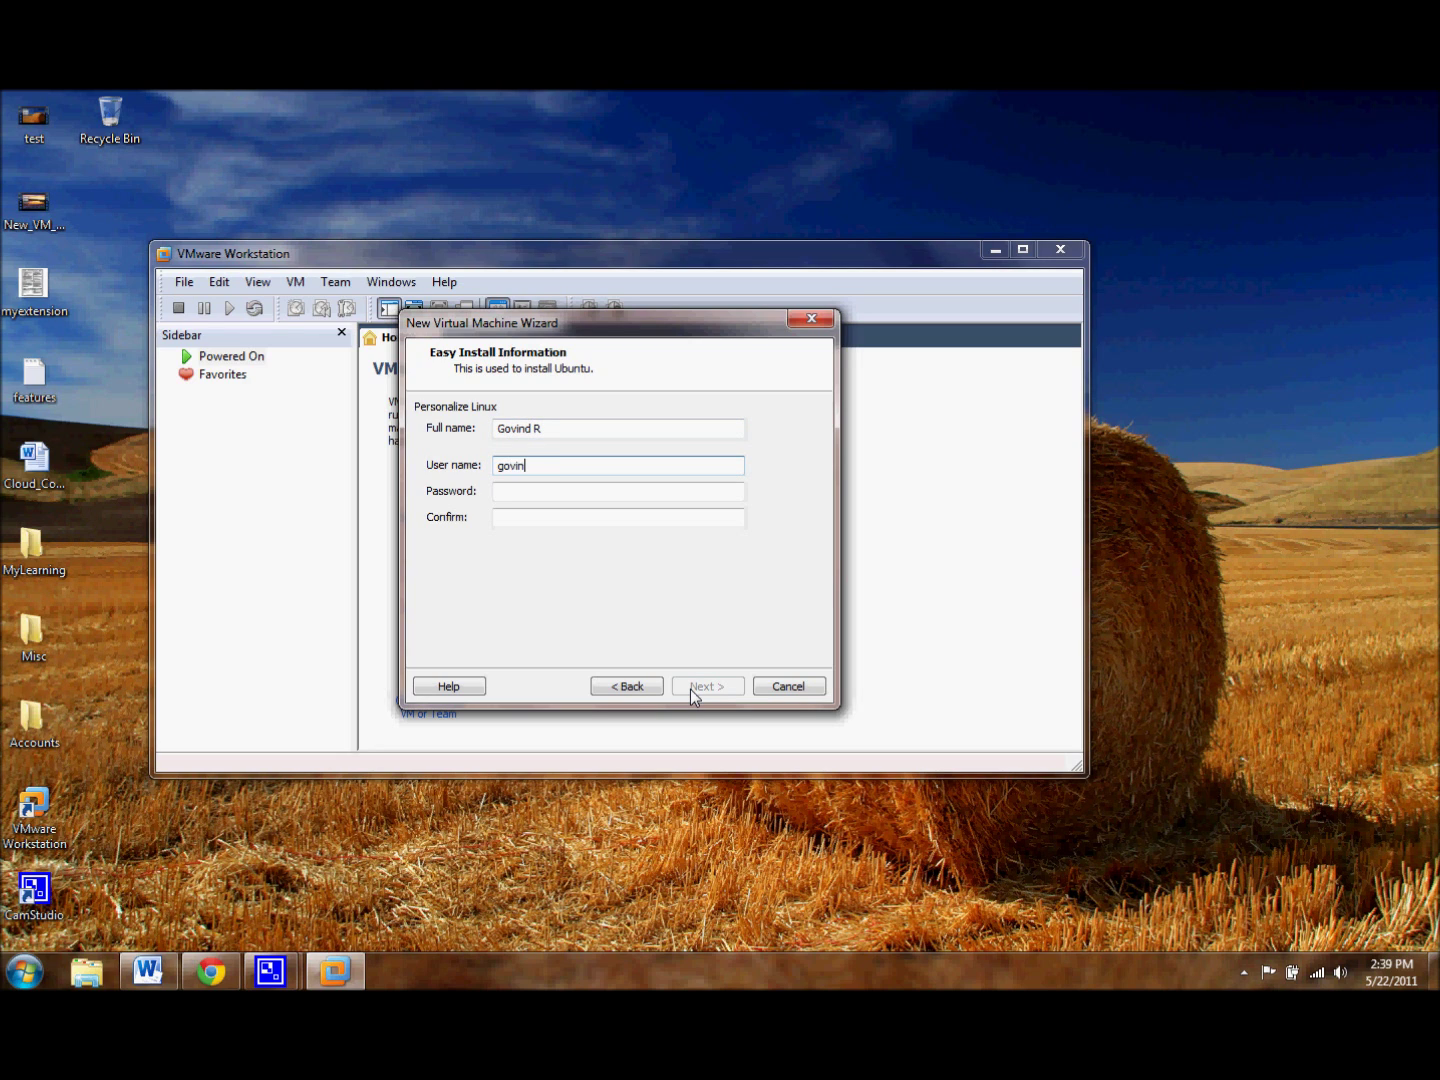
key("Tab")
key("Tab")
Step: Keep the virtual machine name Ubuntu and its default location, moving on to disk capacity
left_click(689, 688)
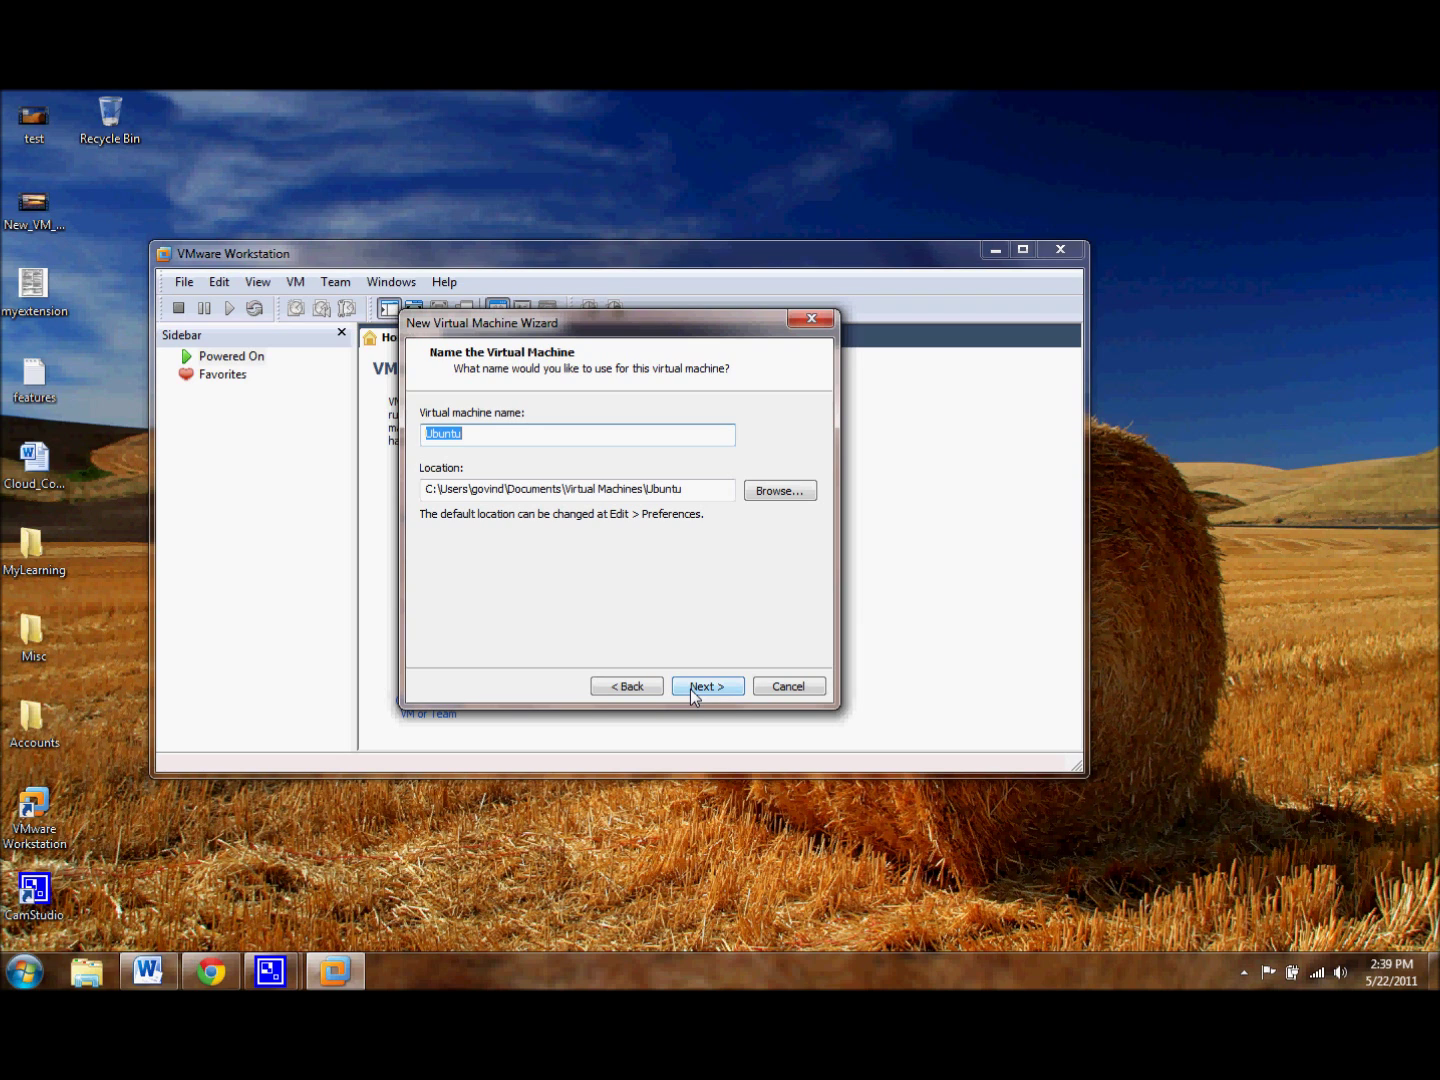
left_click(690, 688)
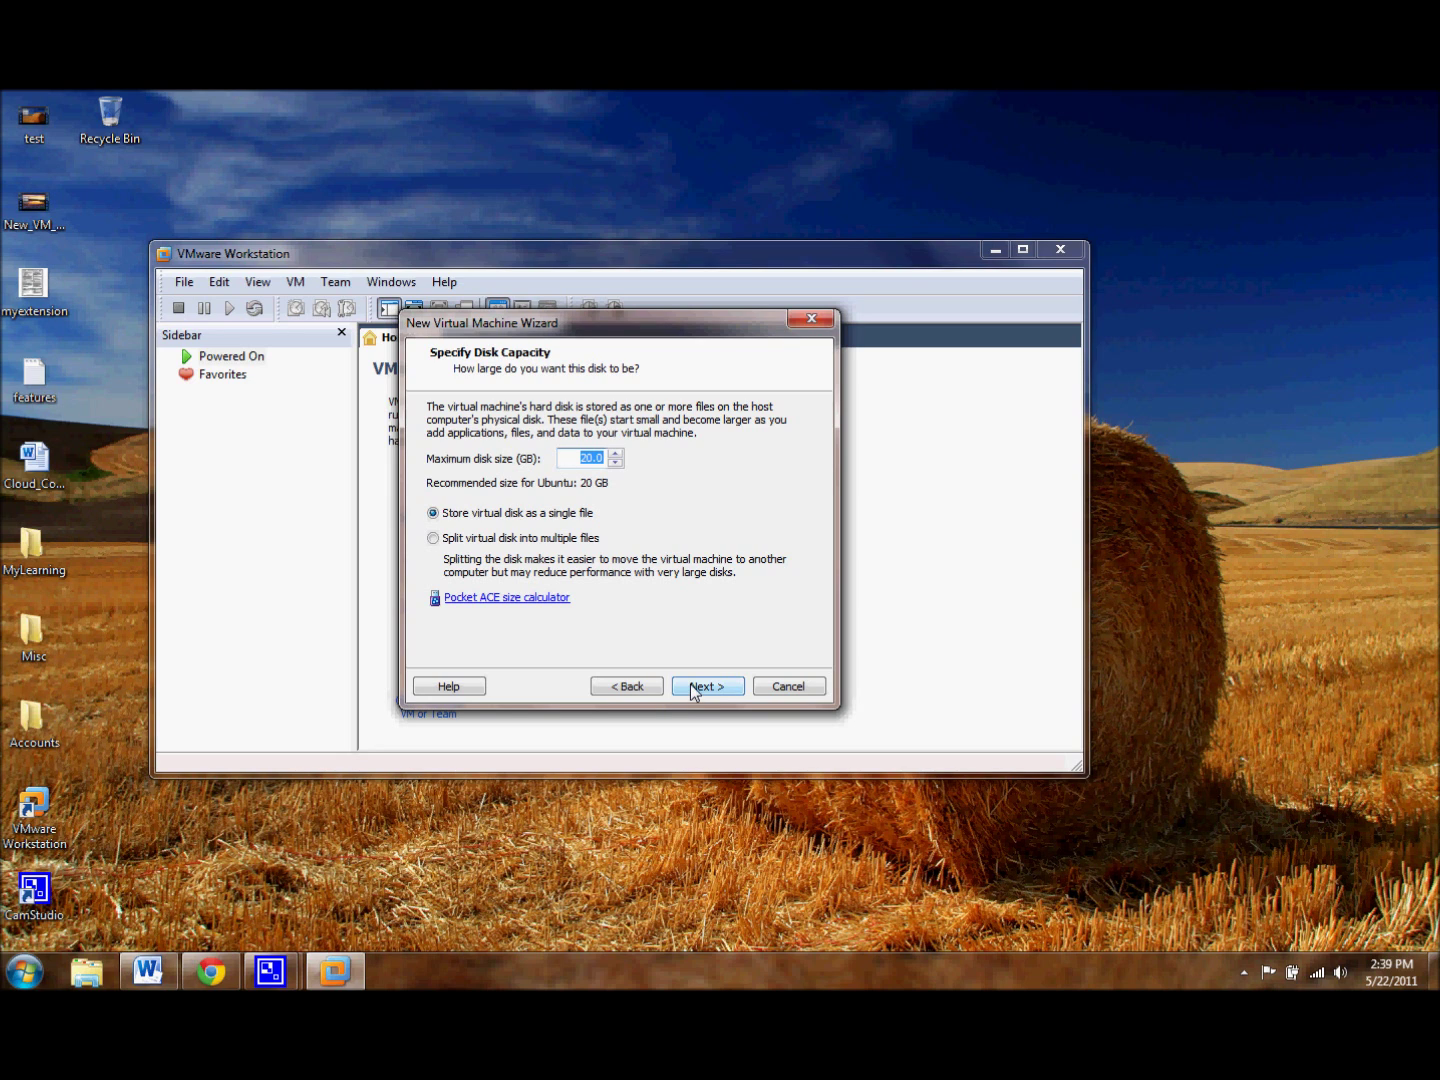
Step: Check the host drives' free space via Start > Computer, then close it
key("super")
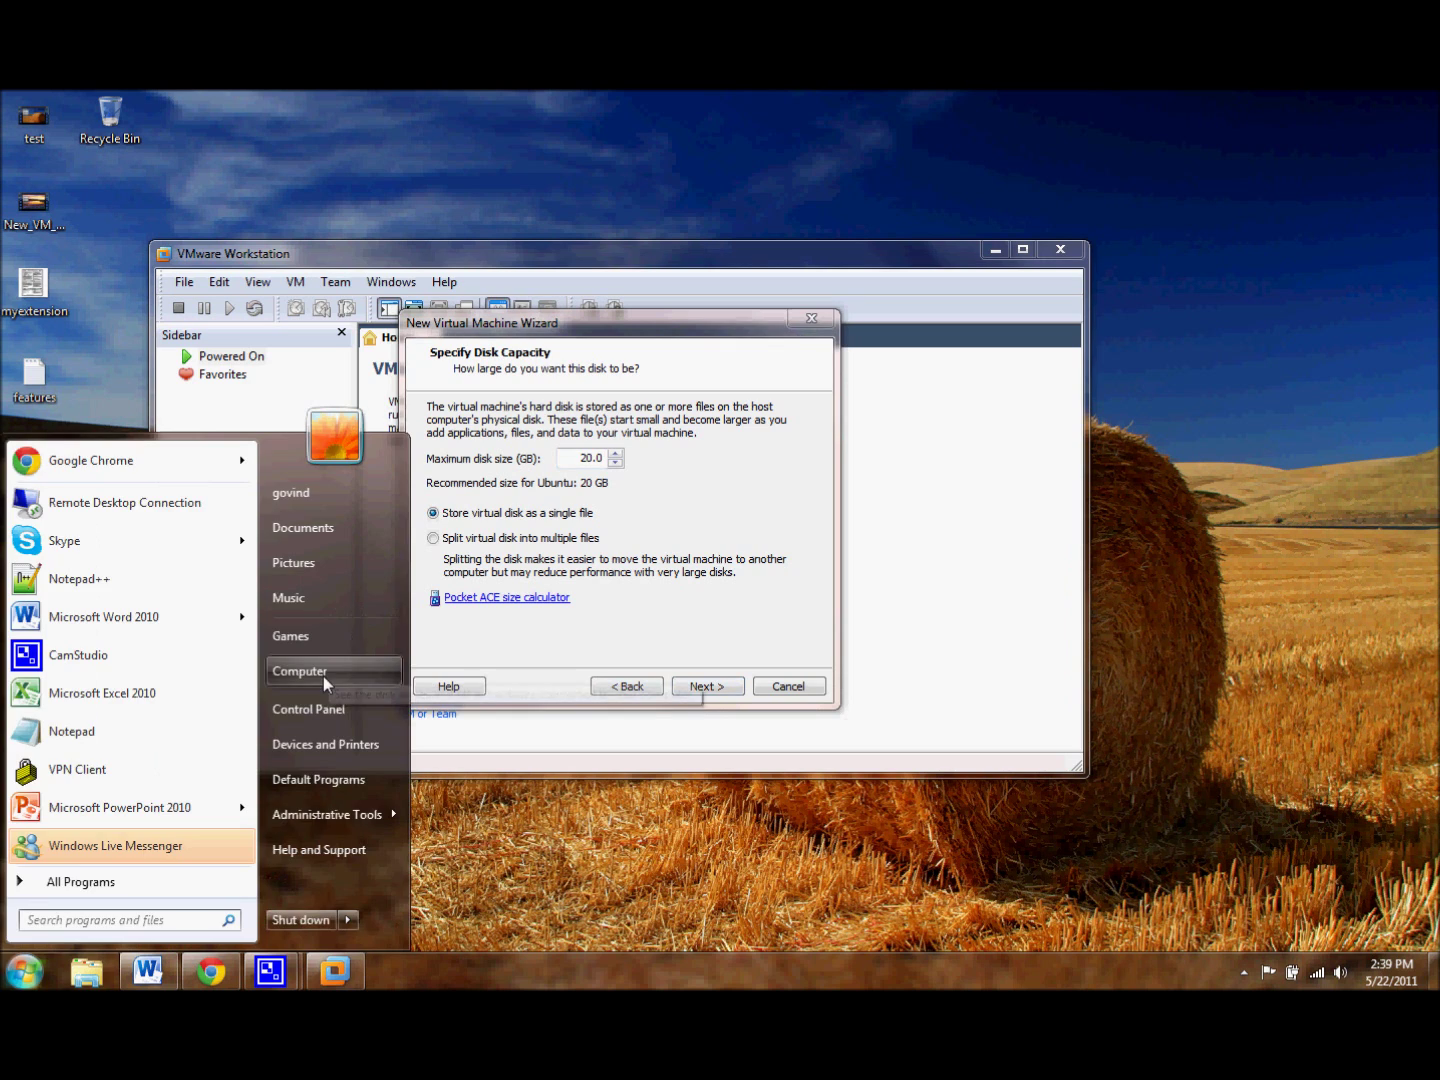
left_click(323, 673)
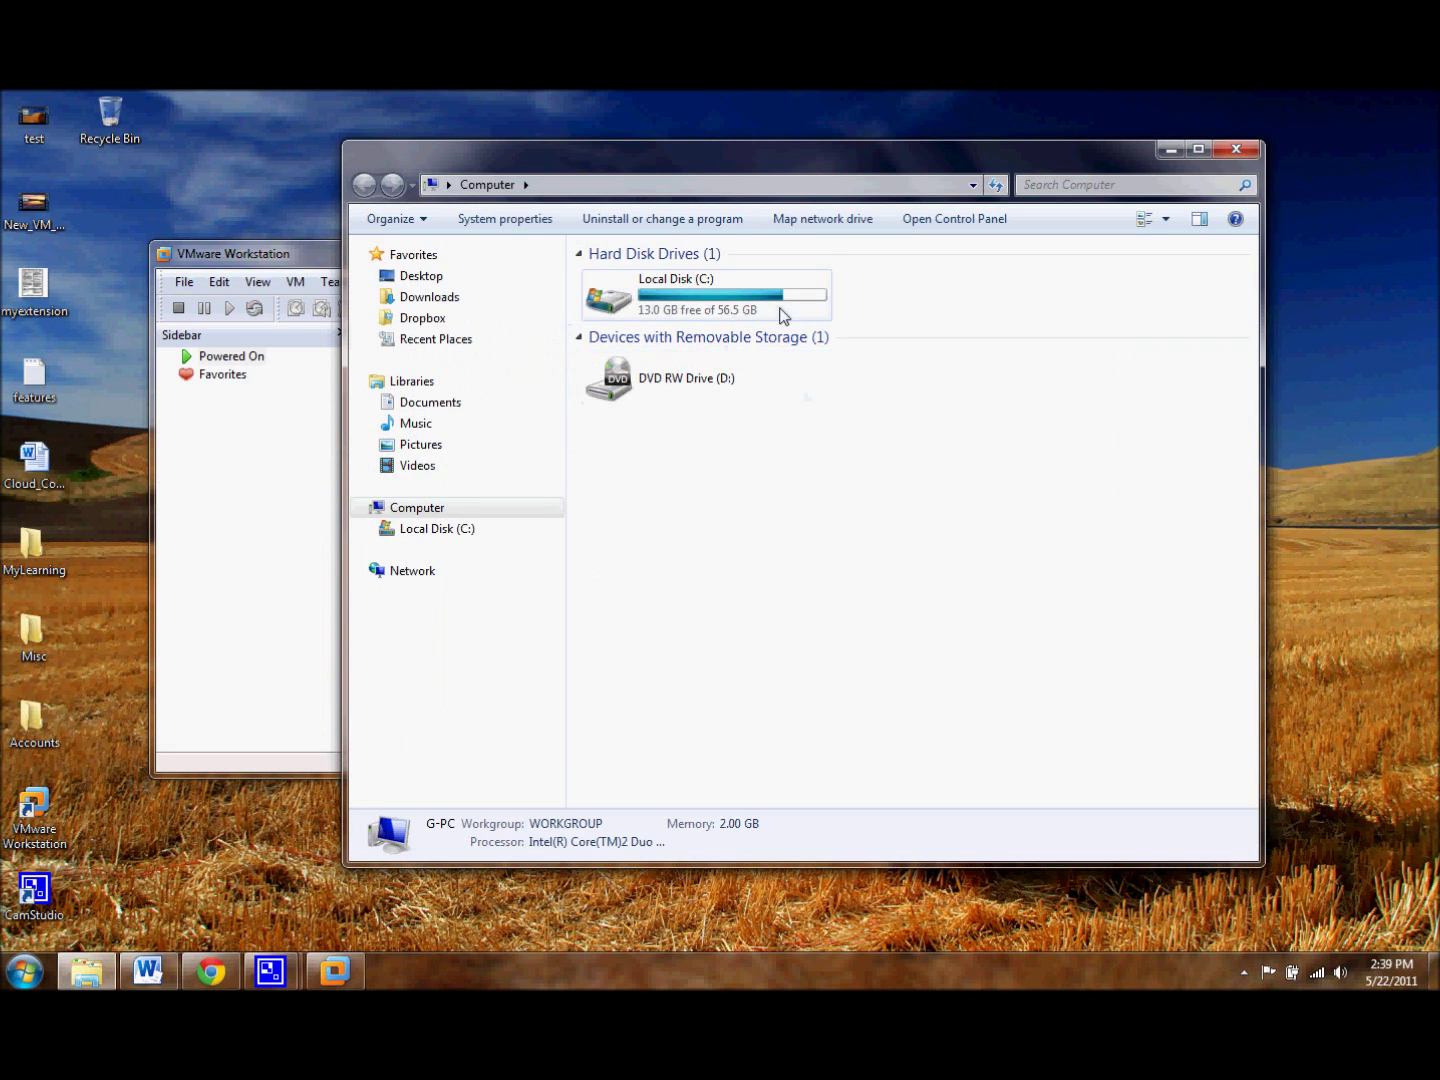
left_click(1237, 148)
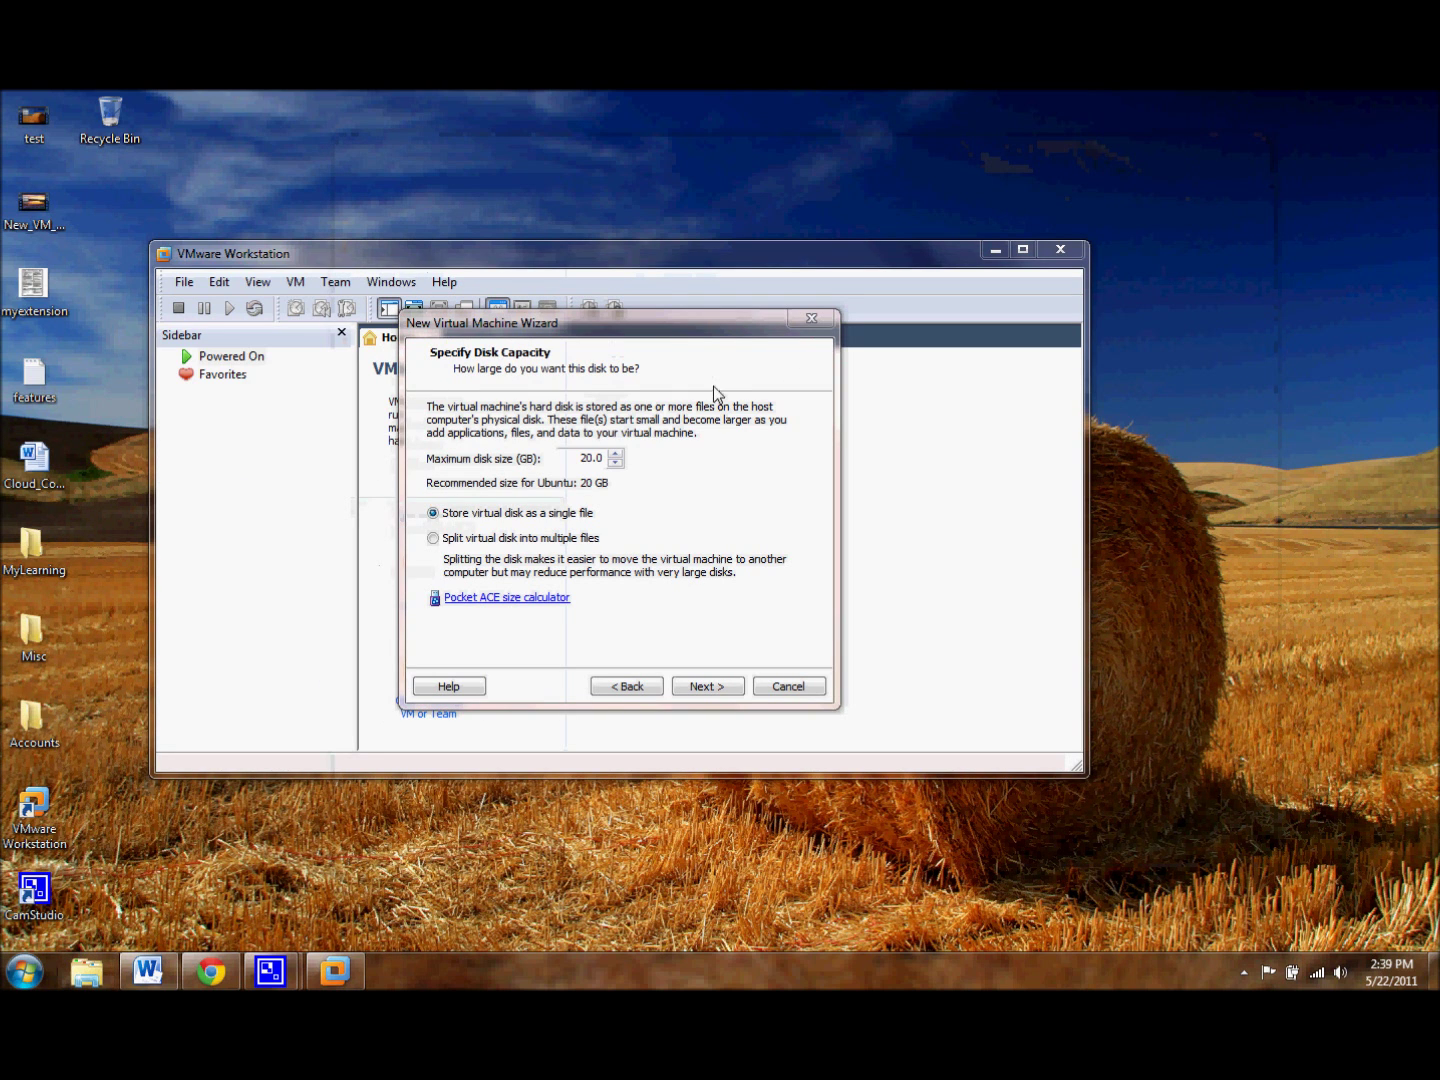
Step: Change the maximum disk size from 20.0 to 10.0 GB
left_click(592, 458)
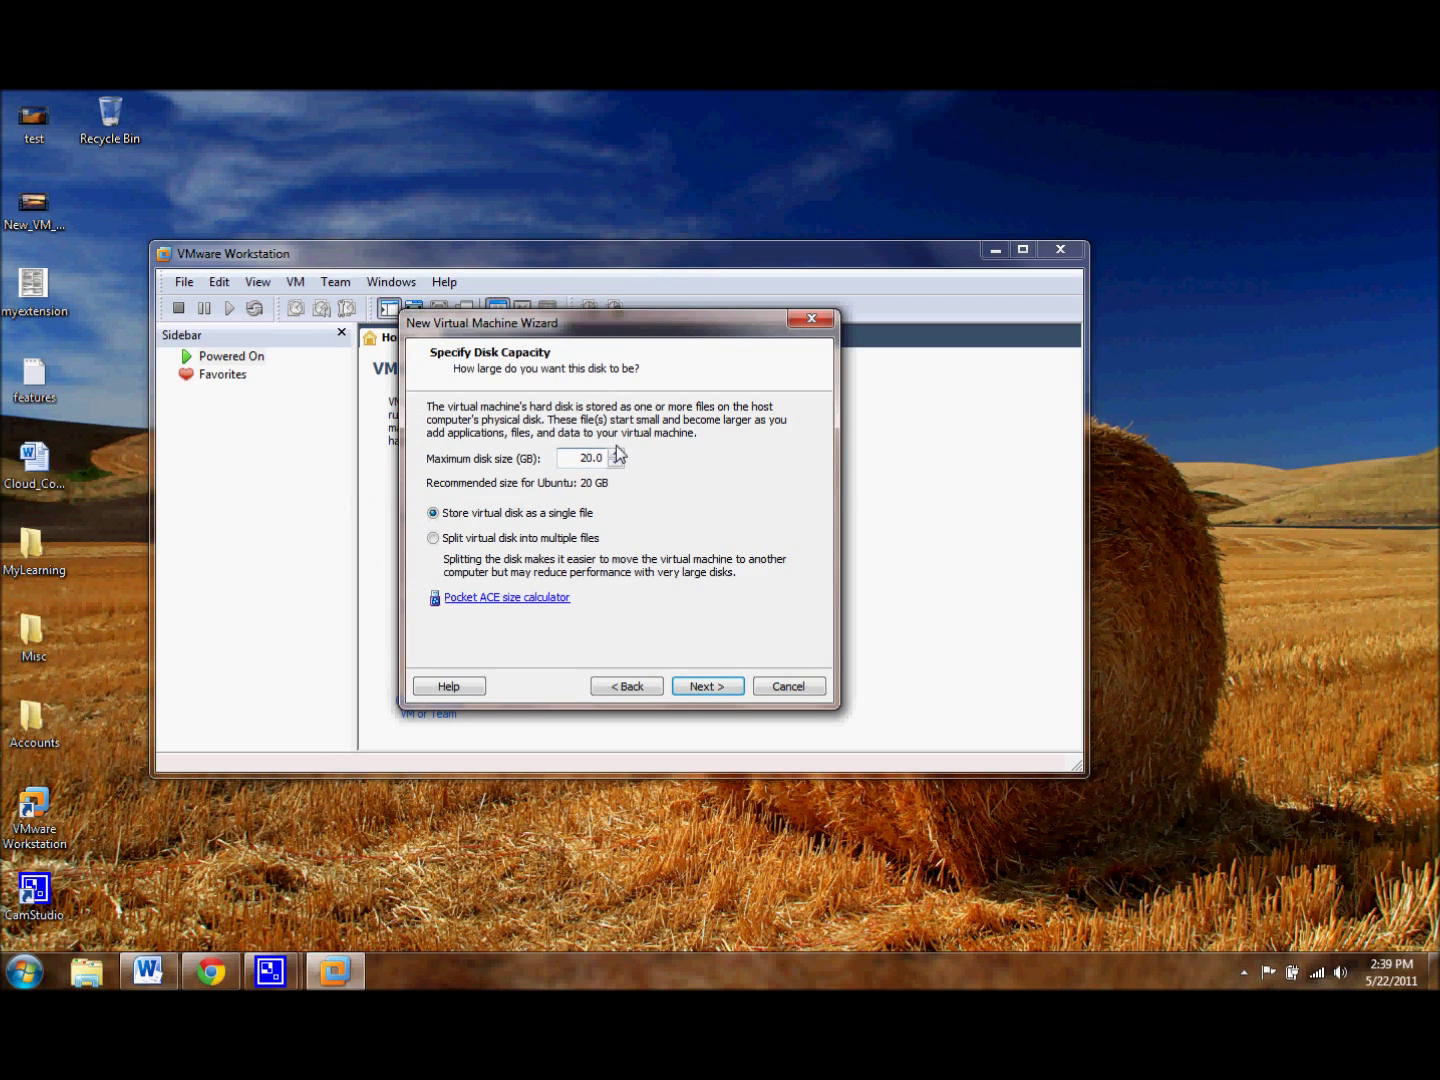
key("BackSpace")
type("1")
Step: Review the new machine's 512 MB memory and single-processor settings in Customize Hardware
left_click(725, 685)
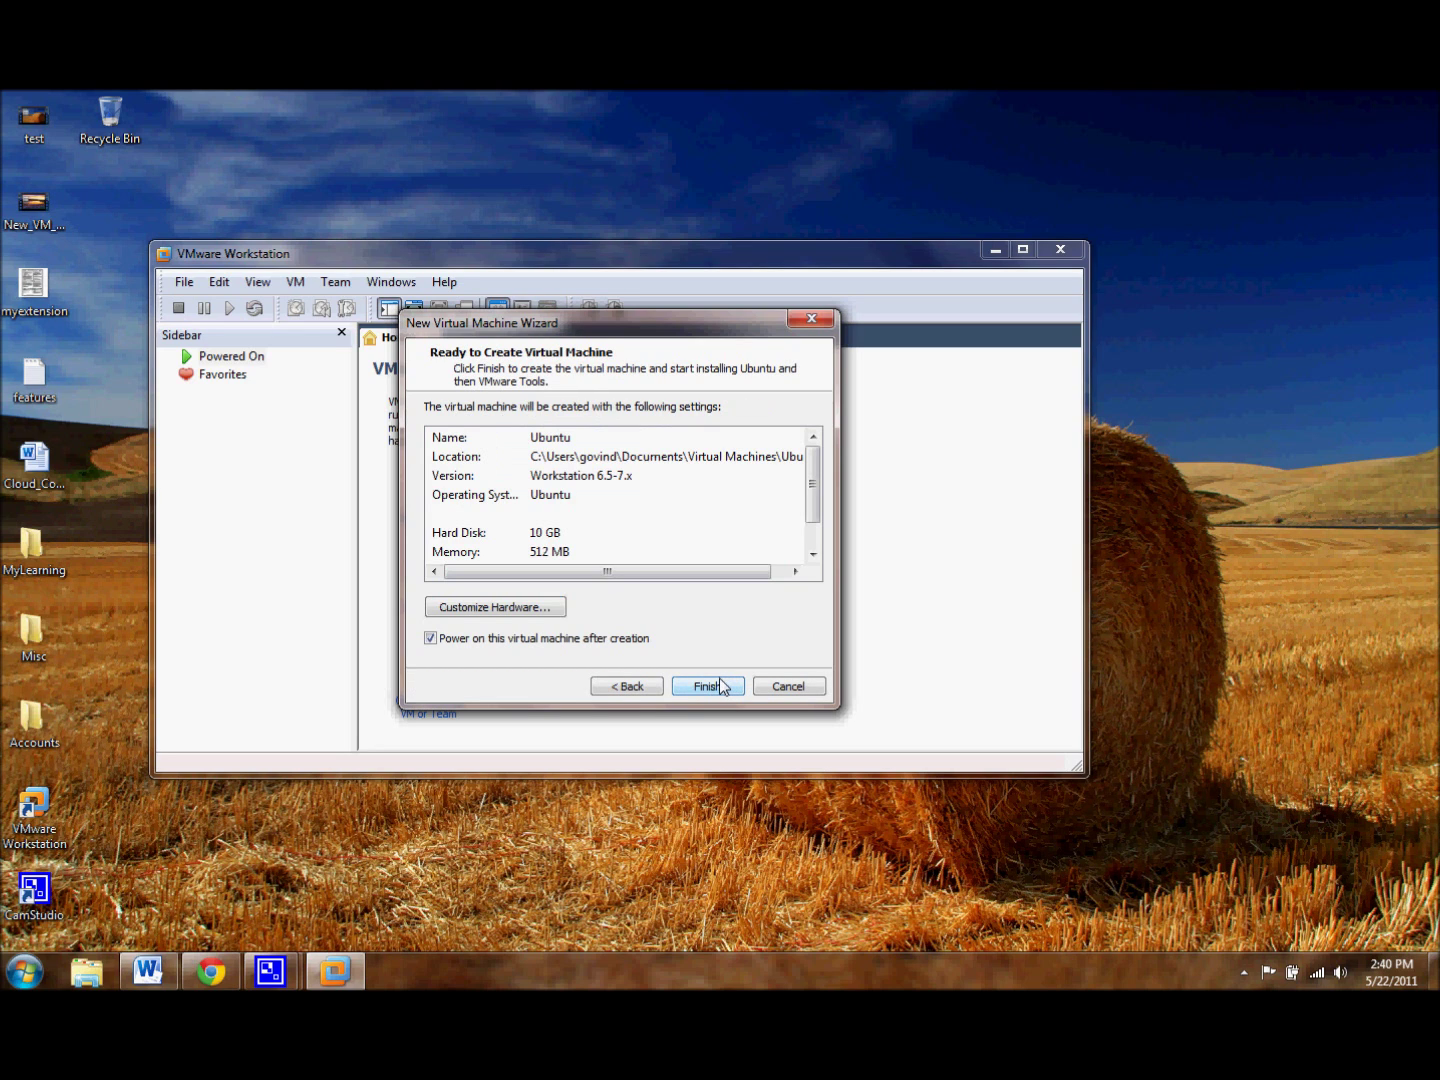
left_click(547, 612)
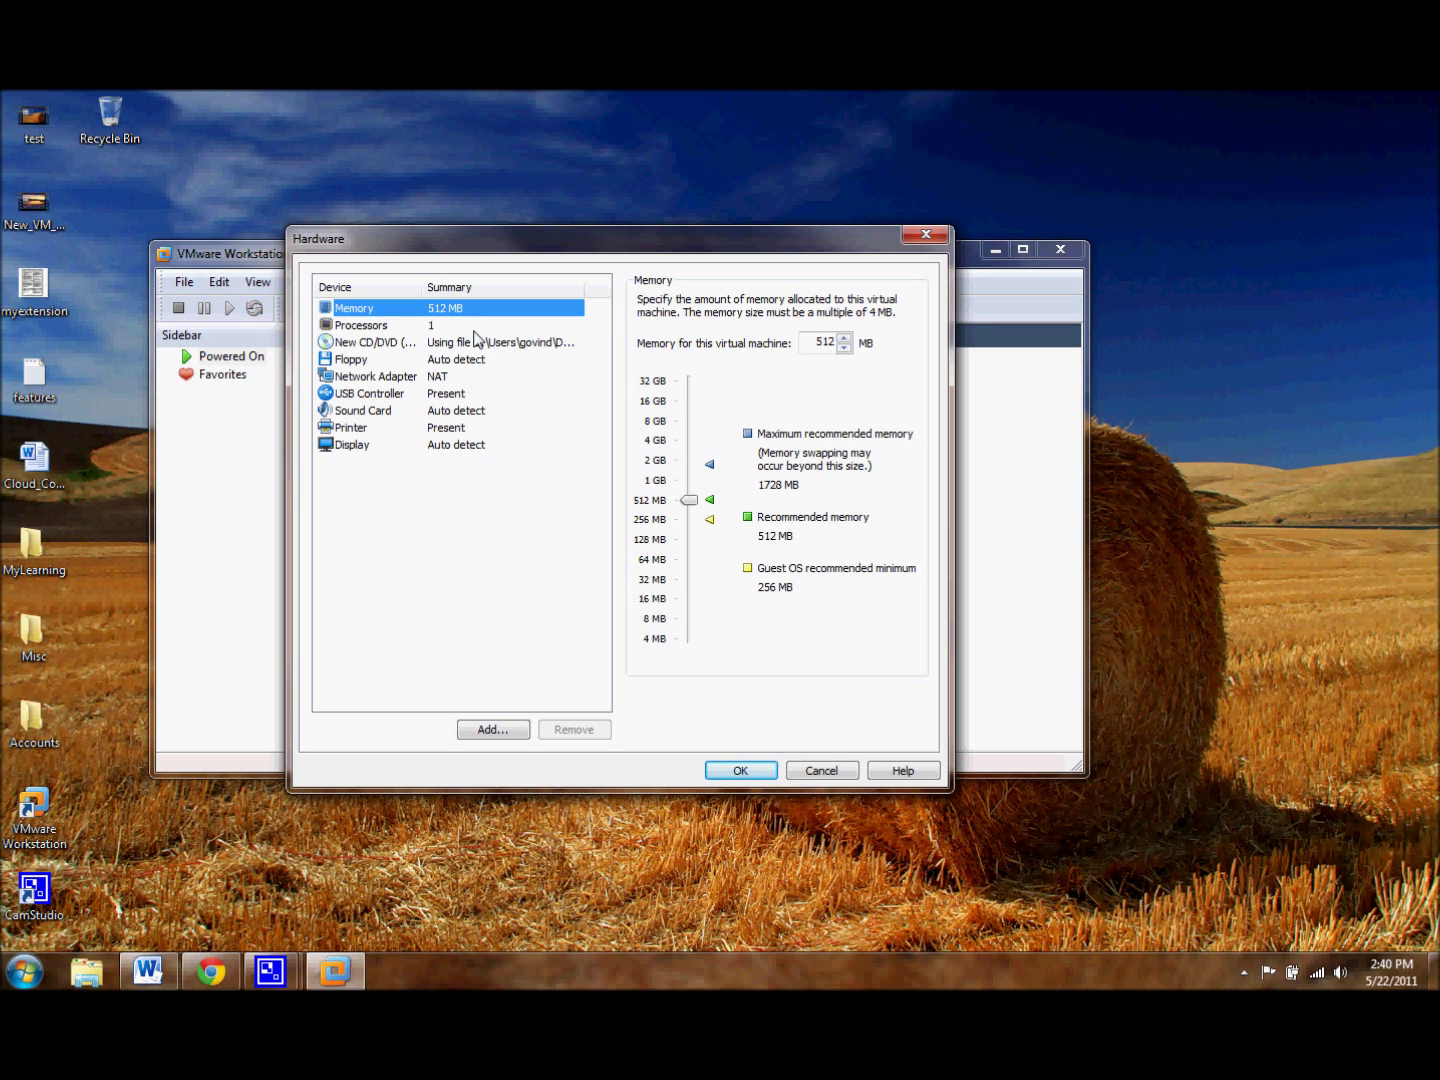
left_click(473, 330)
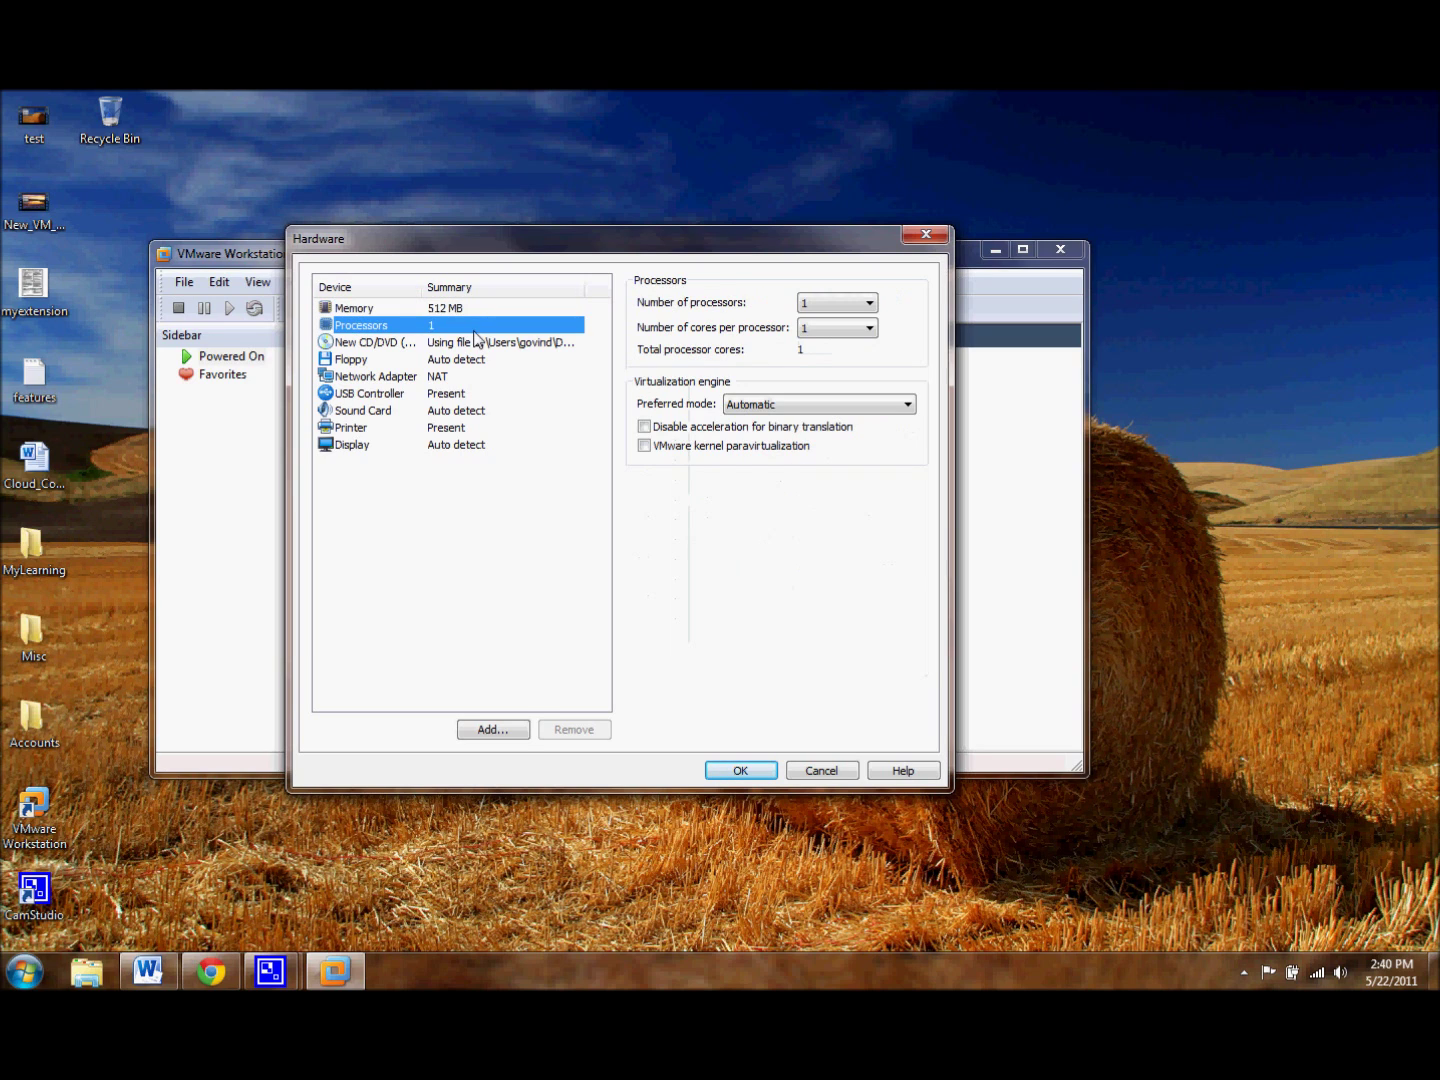
left_click(474, 307)
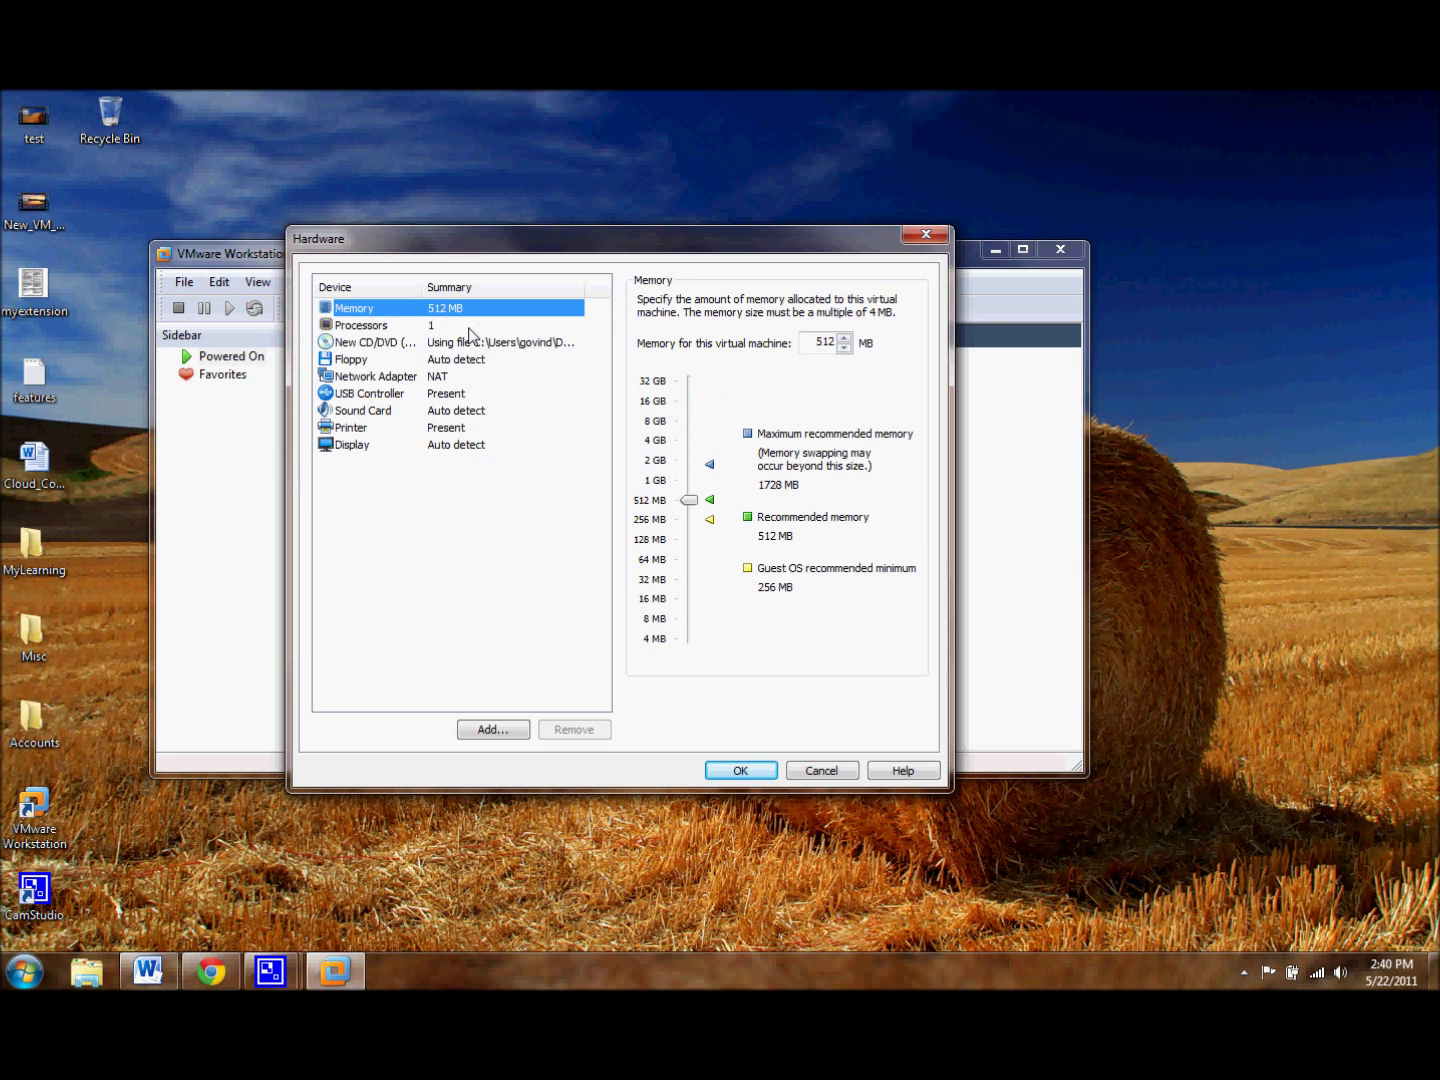
left_click(474, 330)
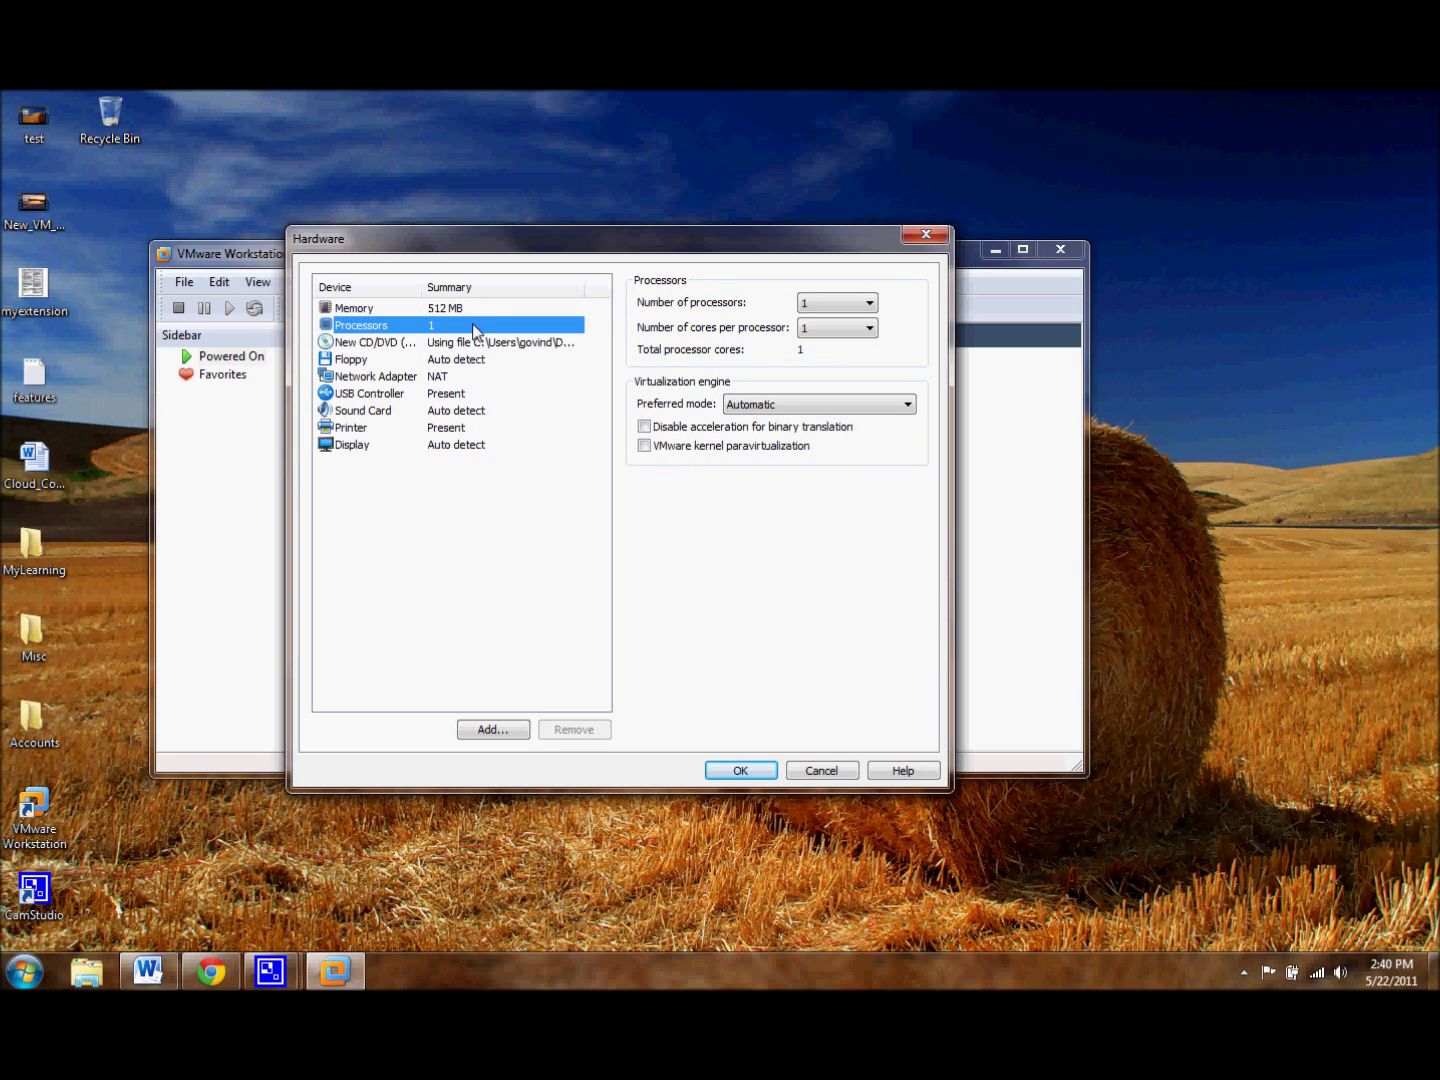
left_click(804, 328)
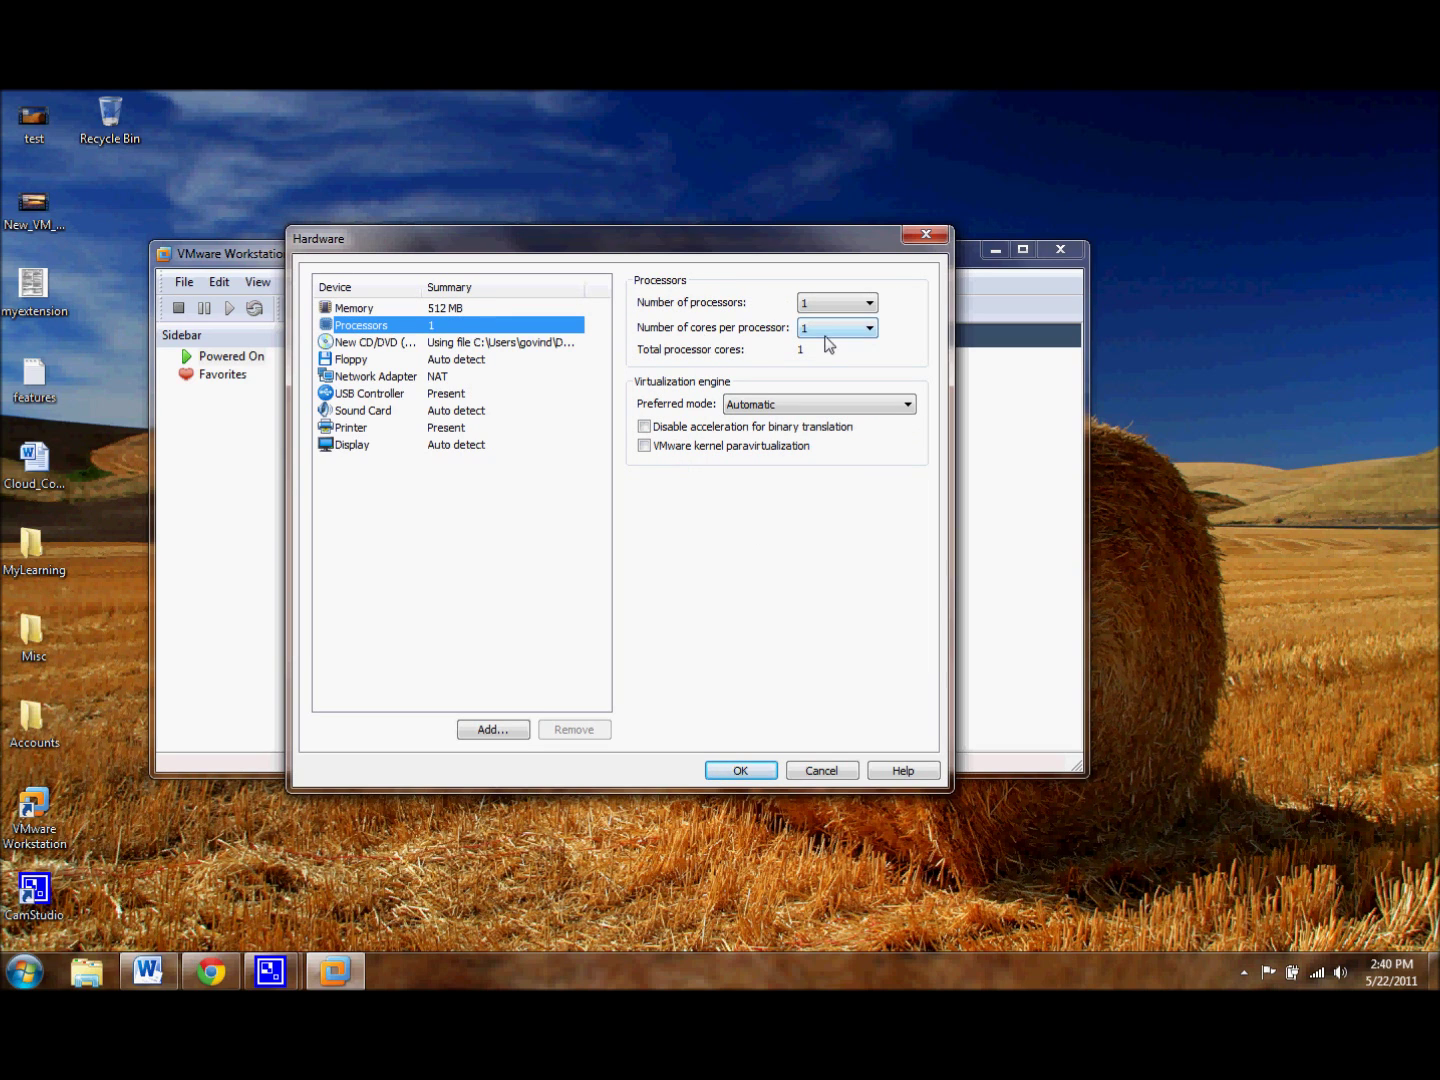
Step: Review CD/DVD, floppy, NAT network, USB and sound settings, keeping them unchanged
left_click(476, 344)
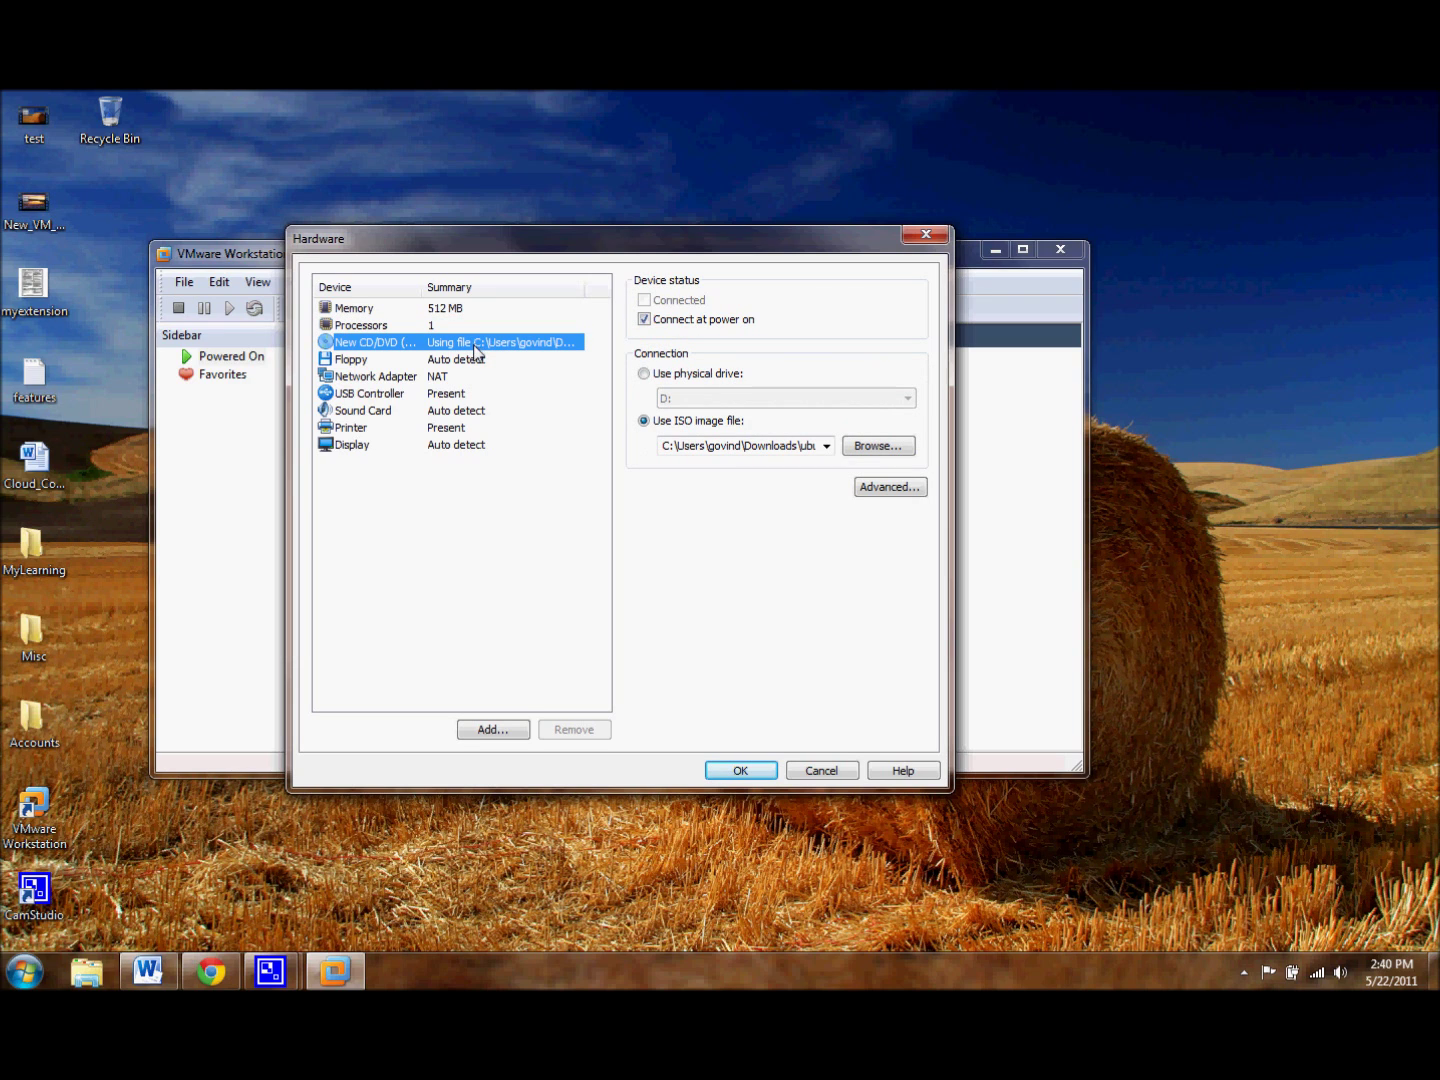
left_click(474, 358)
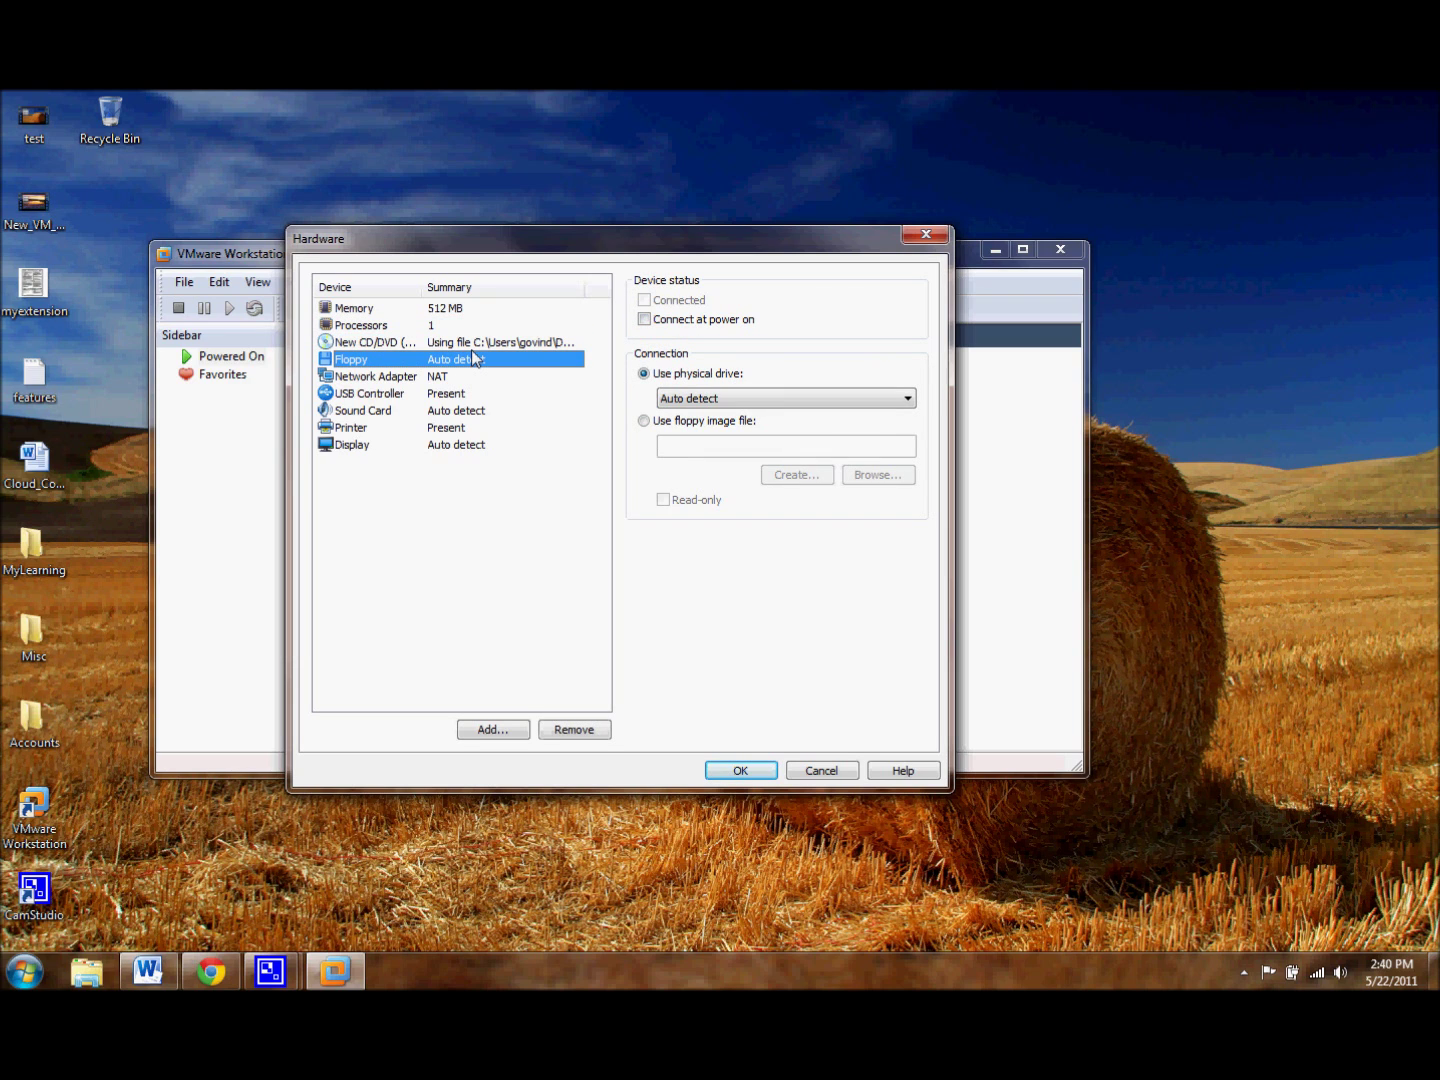
key("Down")
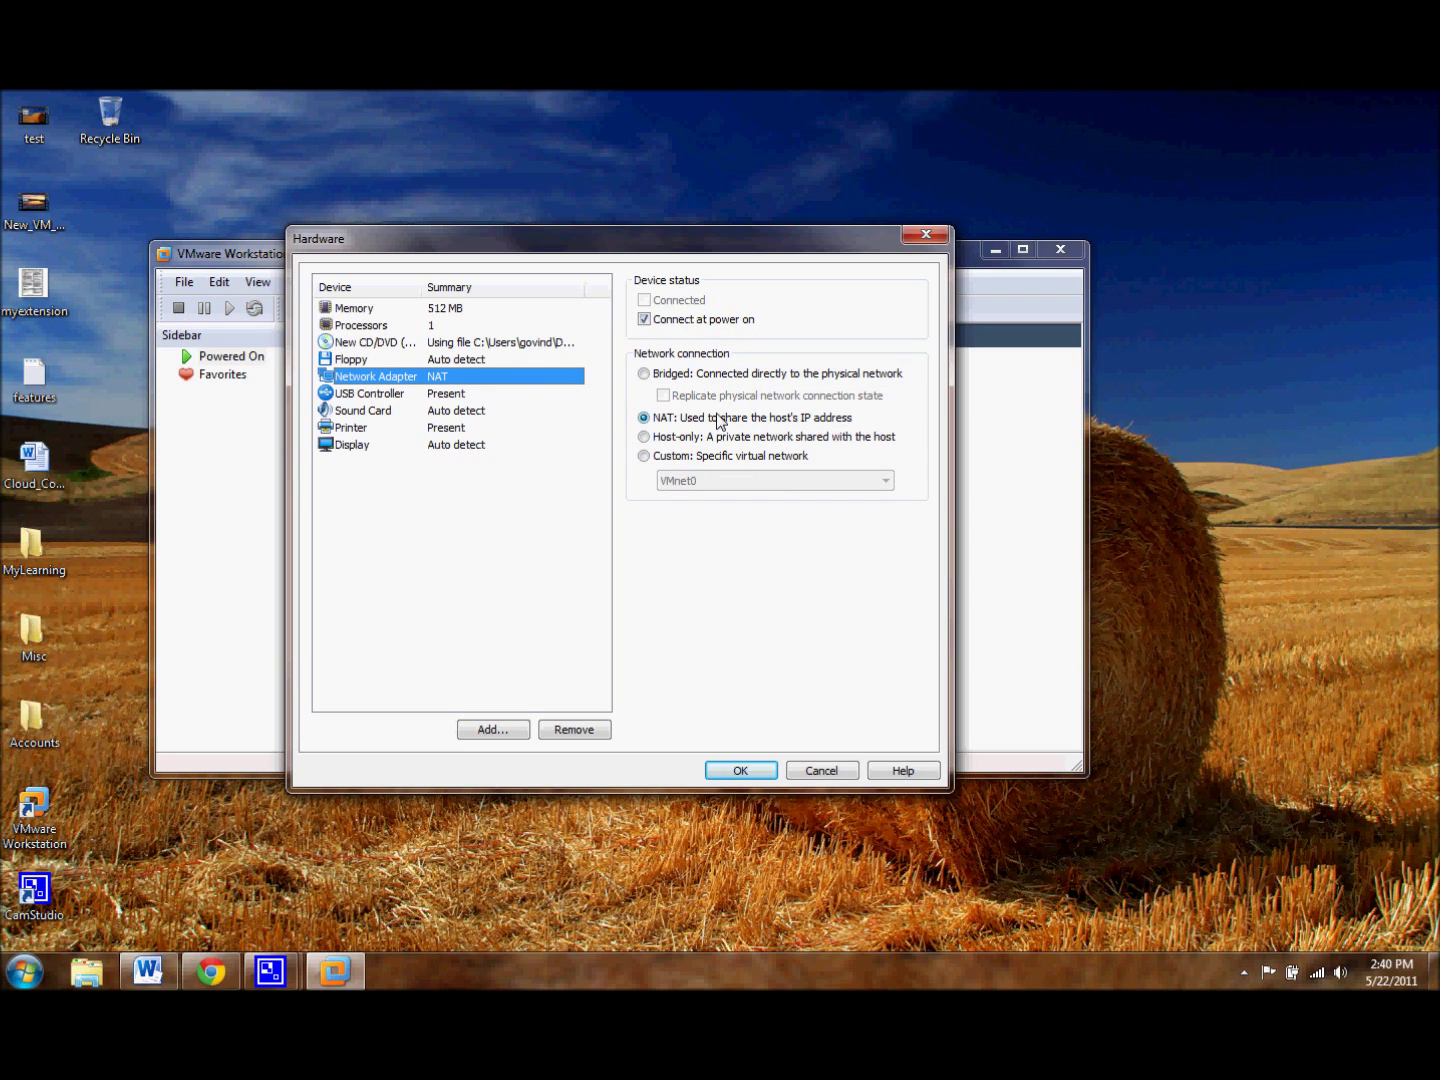
left_click(517, 387)
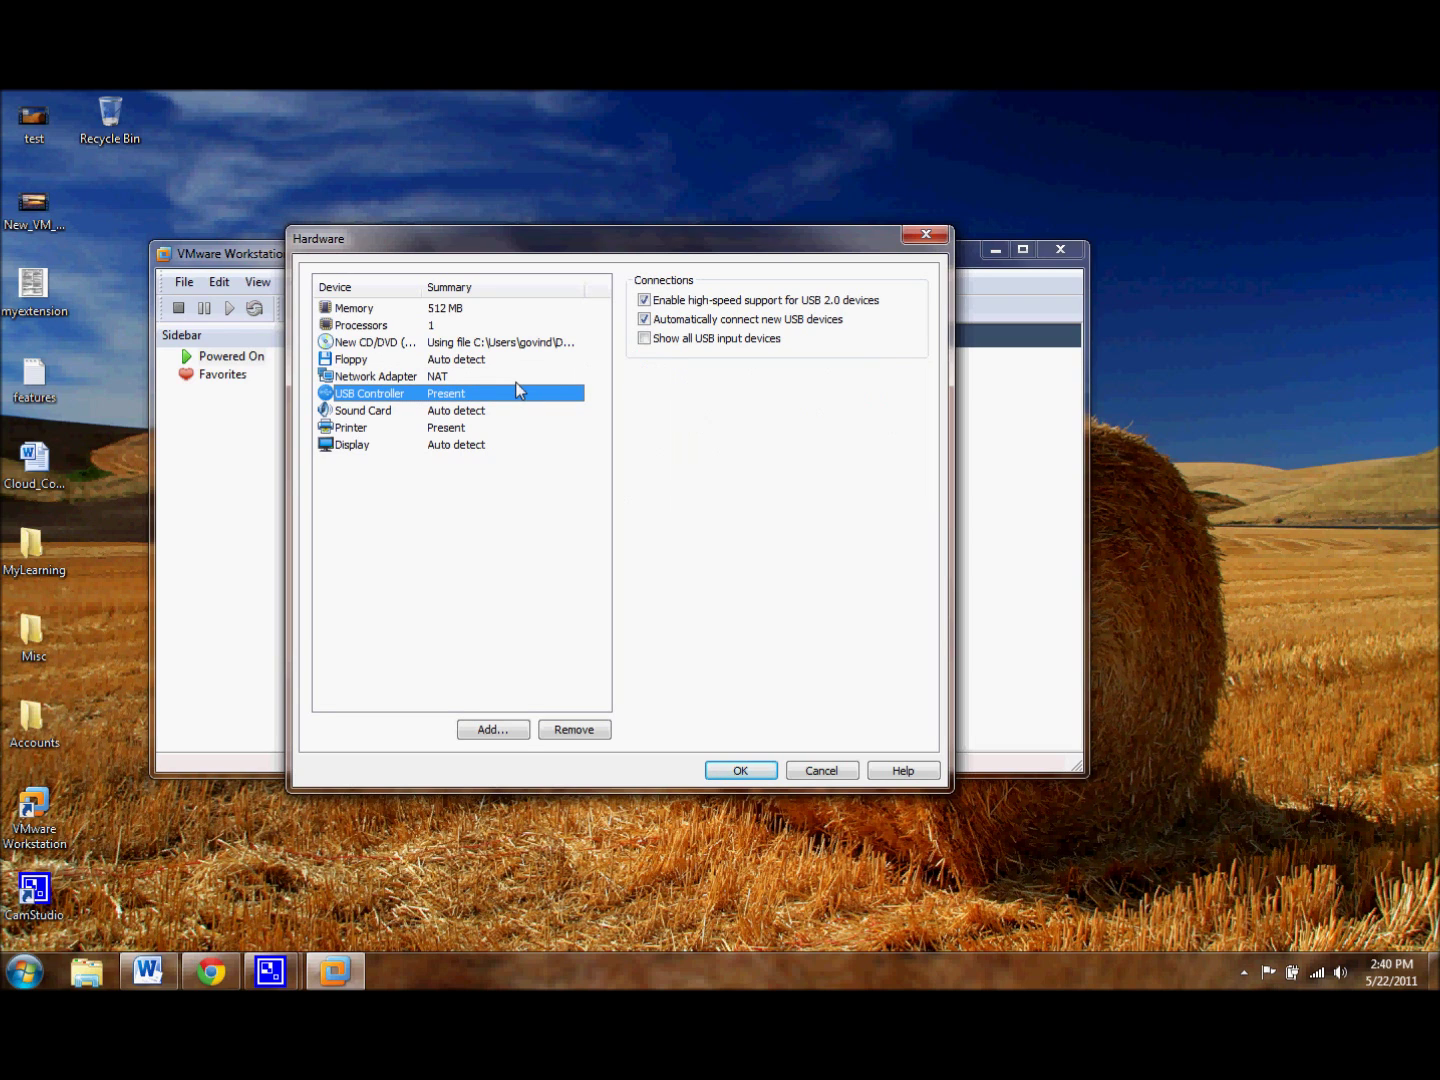
key("Down")
key("Down")
key("Down")
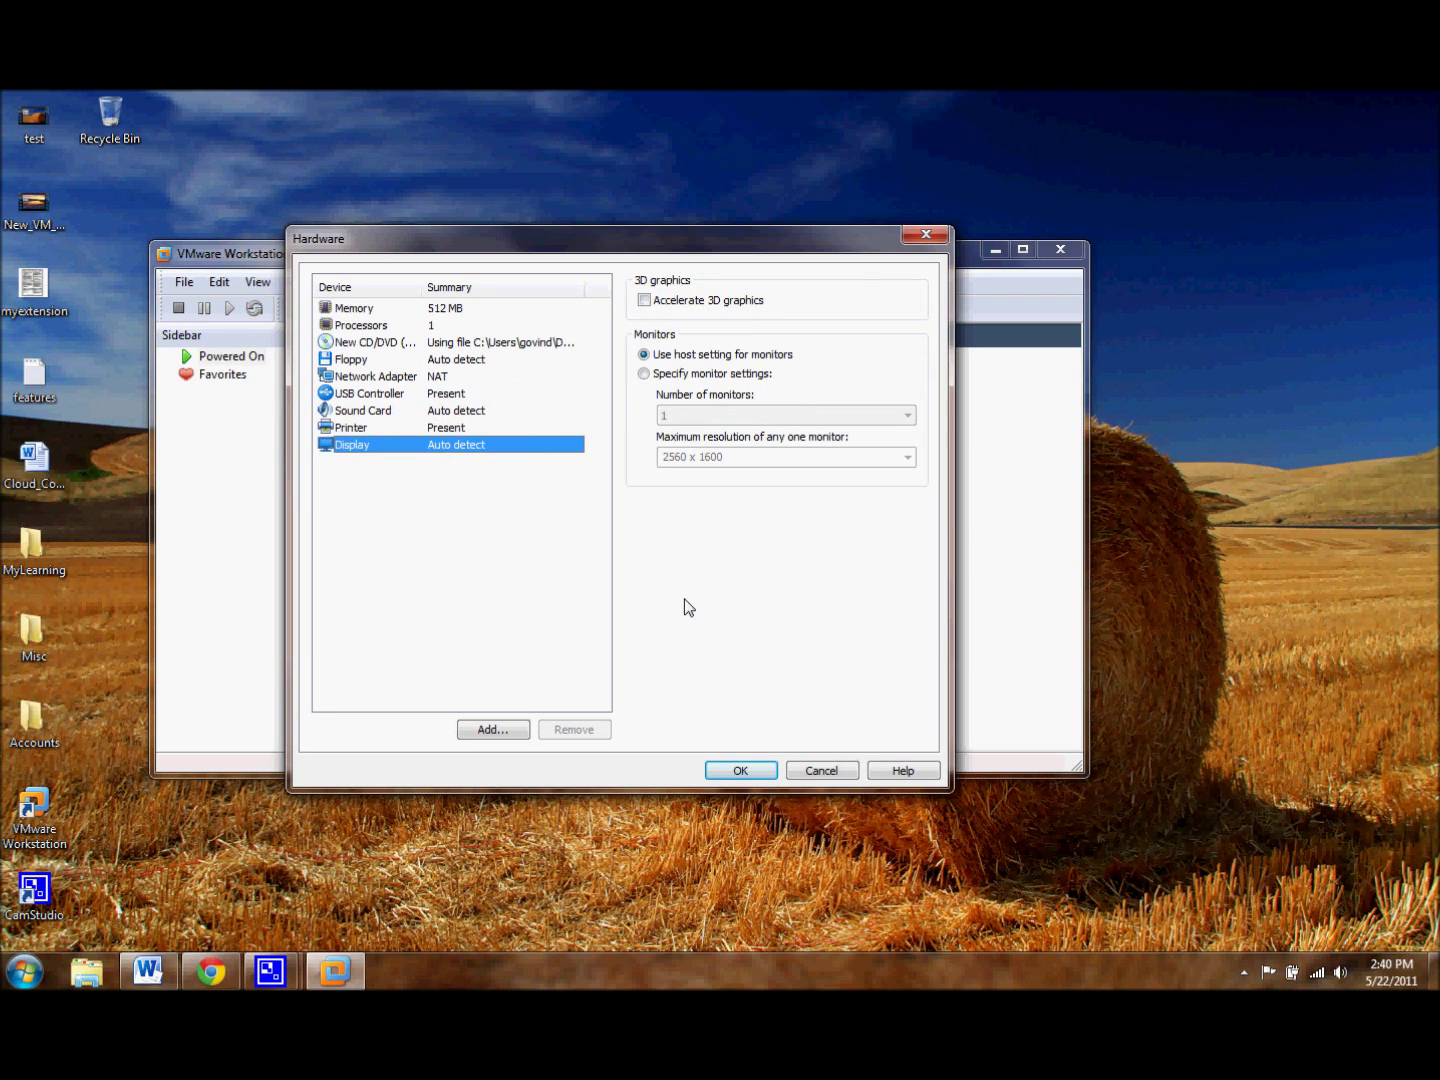
left_click(761, 771)
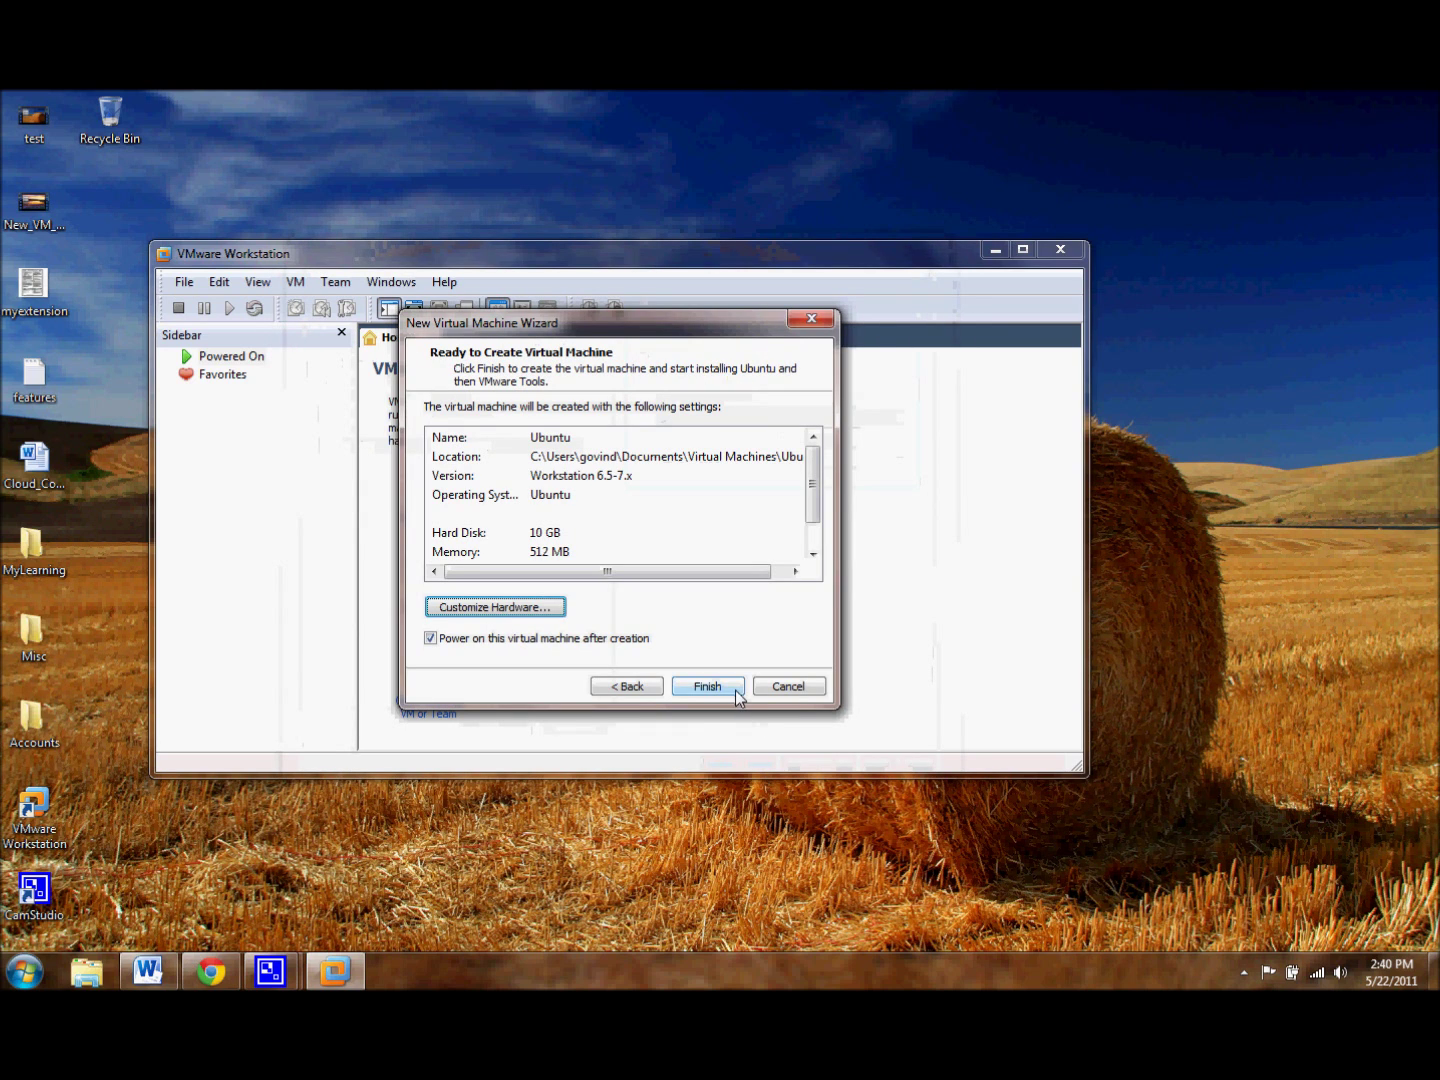
Step: Create the Ubuntu virtual machine with its 10 GB disk and 512 MB memory
left_click(736, 690)
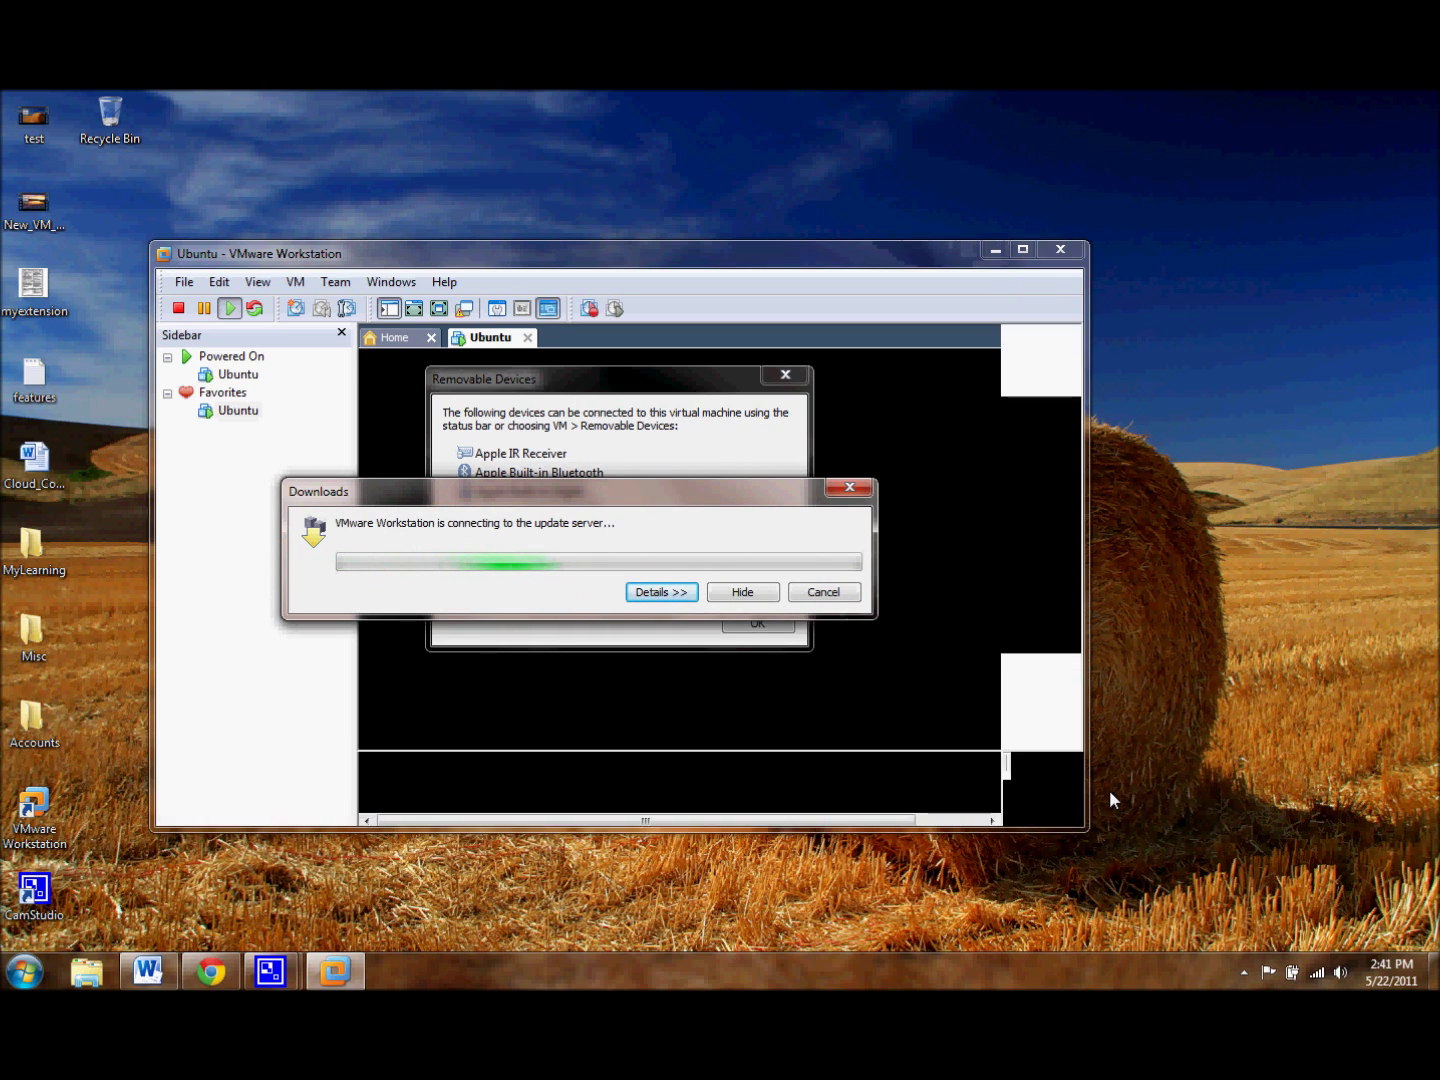
Step: Dismiss the update download and removable devices notices while Ubuntu boots
left_click(752, 591)
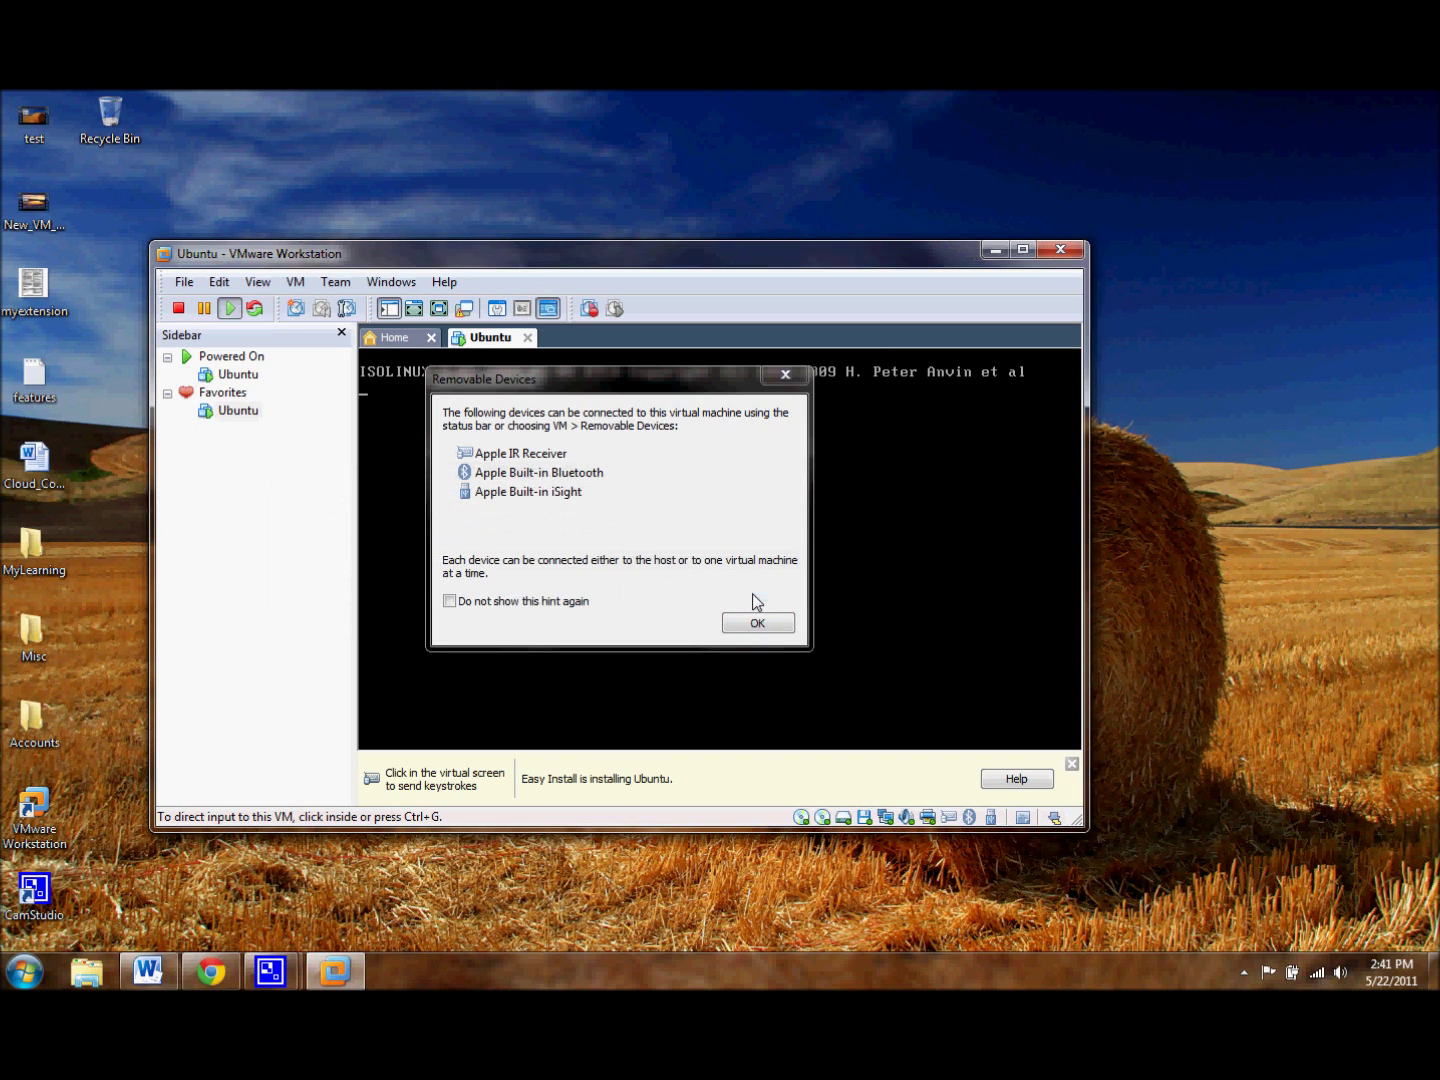
left_click(756, 622)
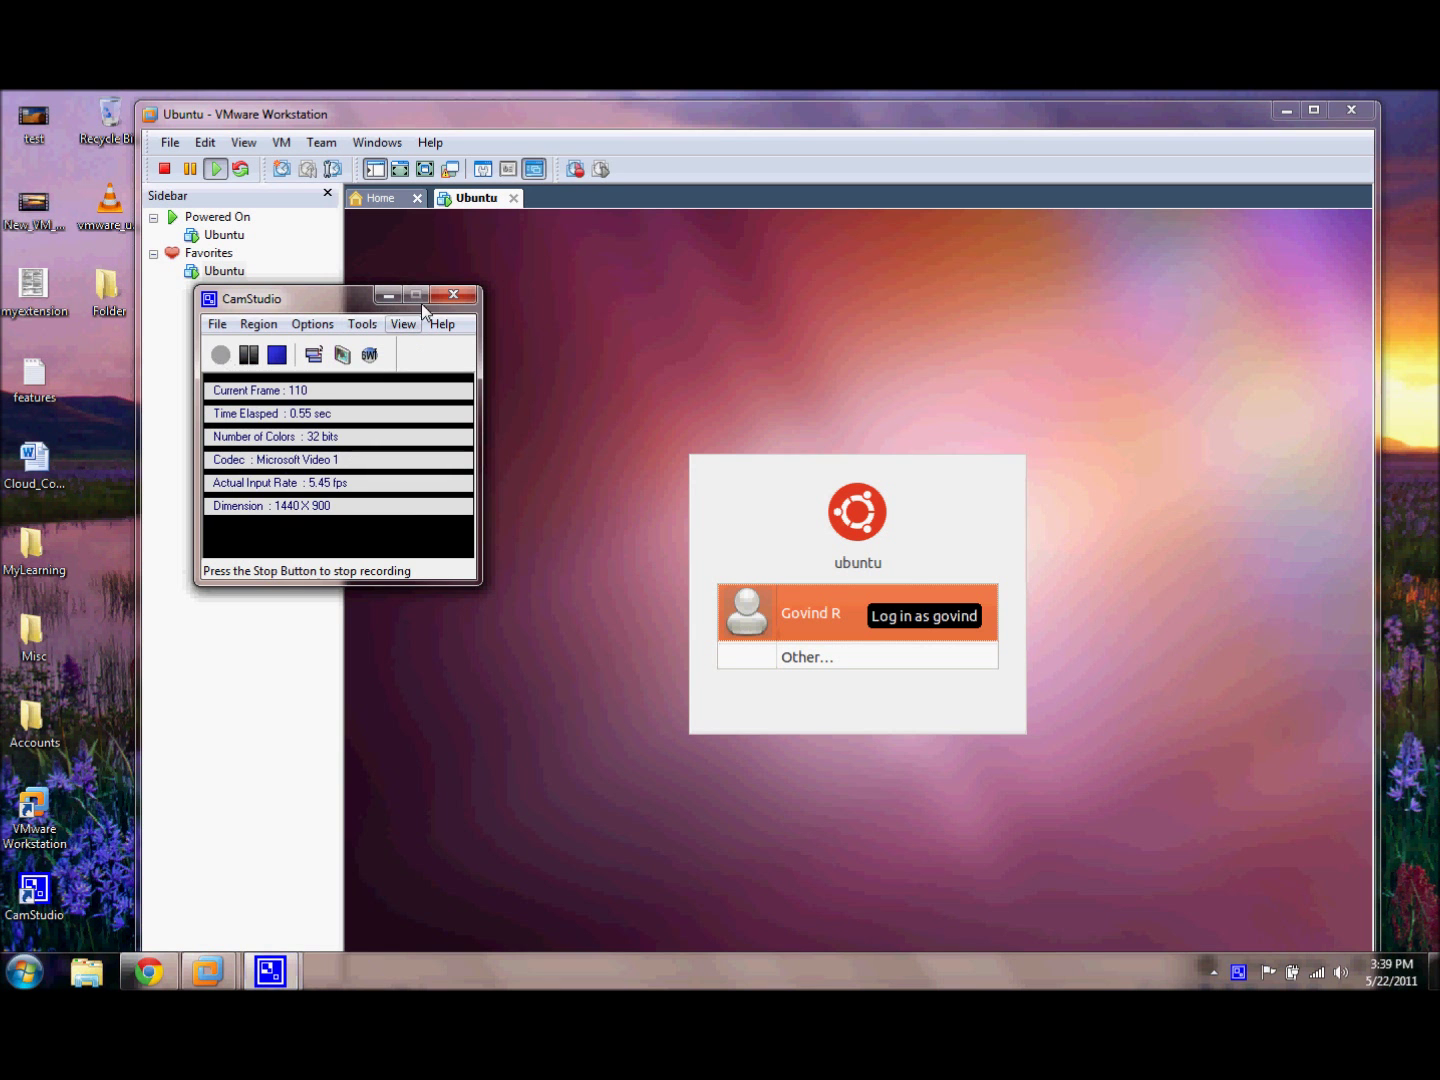
Step: Minimize the recorder and log into the Ubuntu guest with the user's password
left_click(390, 294)
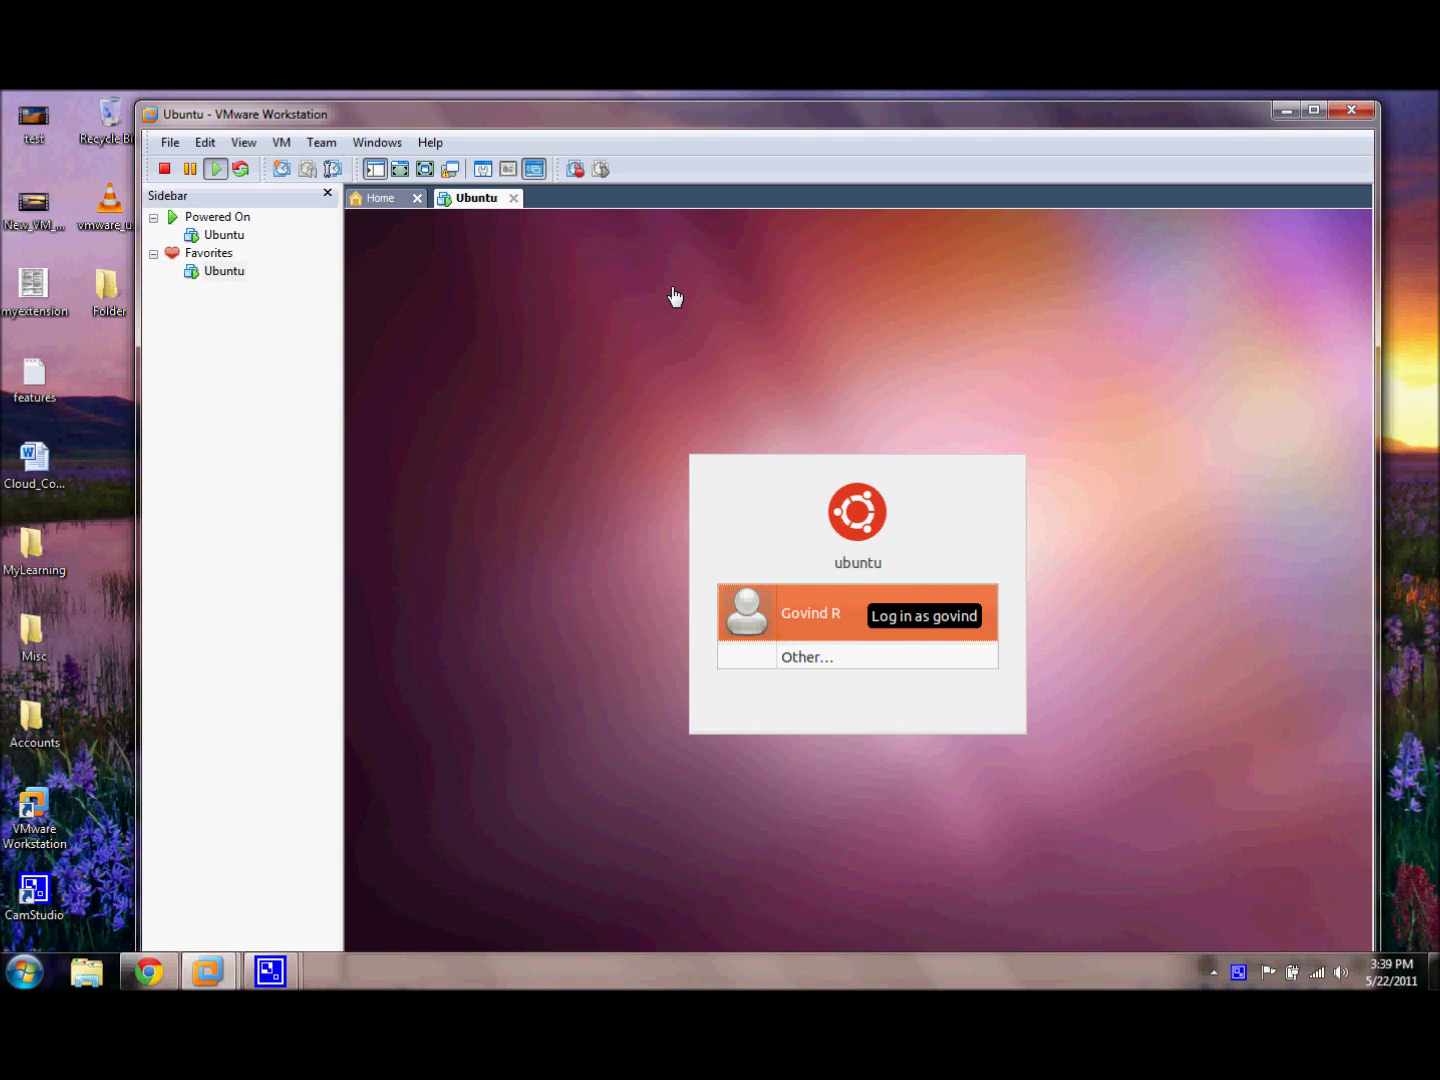
left_click(880, 626)
type("•••••••••")
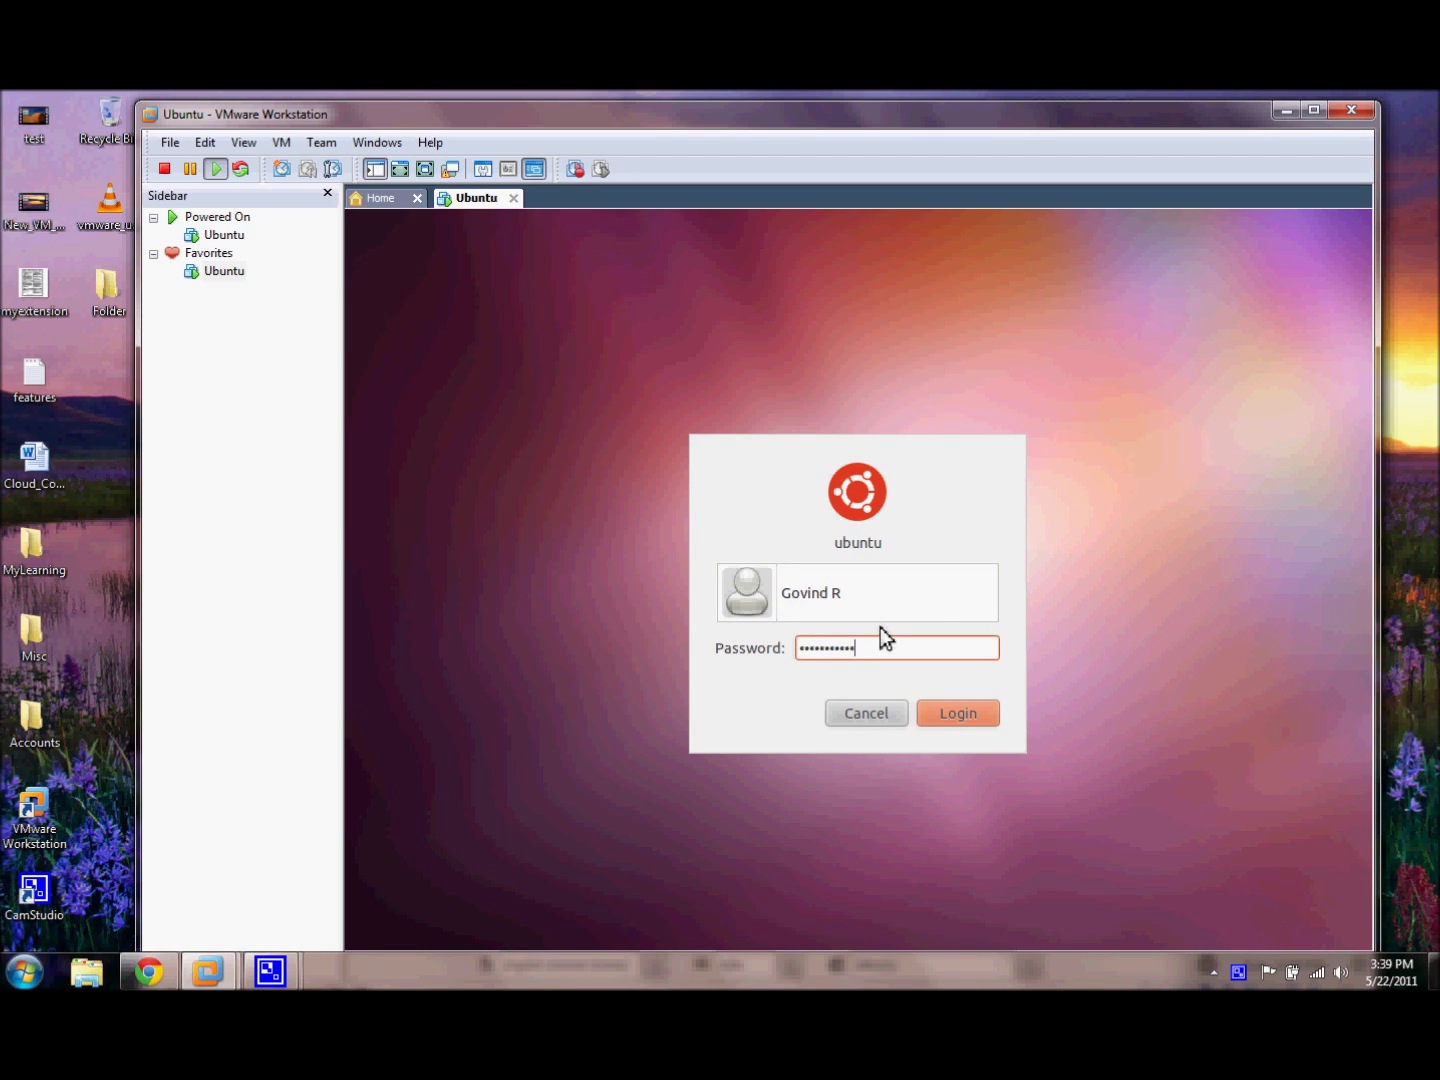
key("Return")
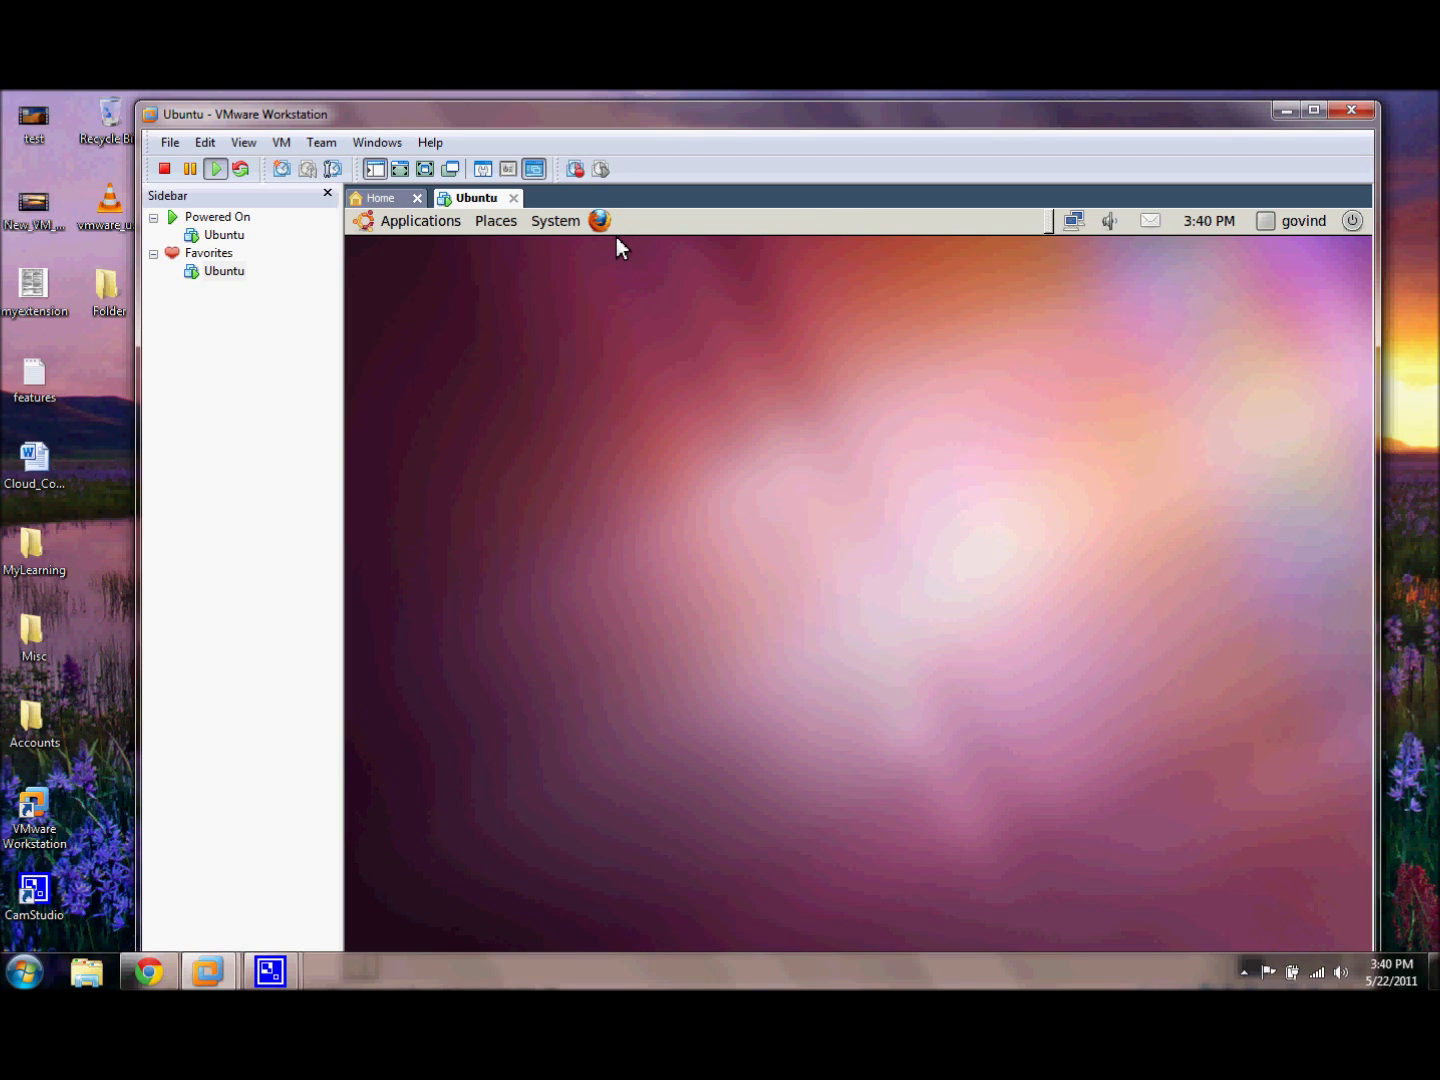
Step: Launch Firefox from the Ubuntu guest's top panel once the desktop loads
left_click(602, 228)
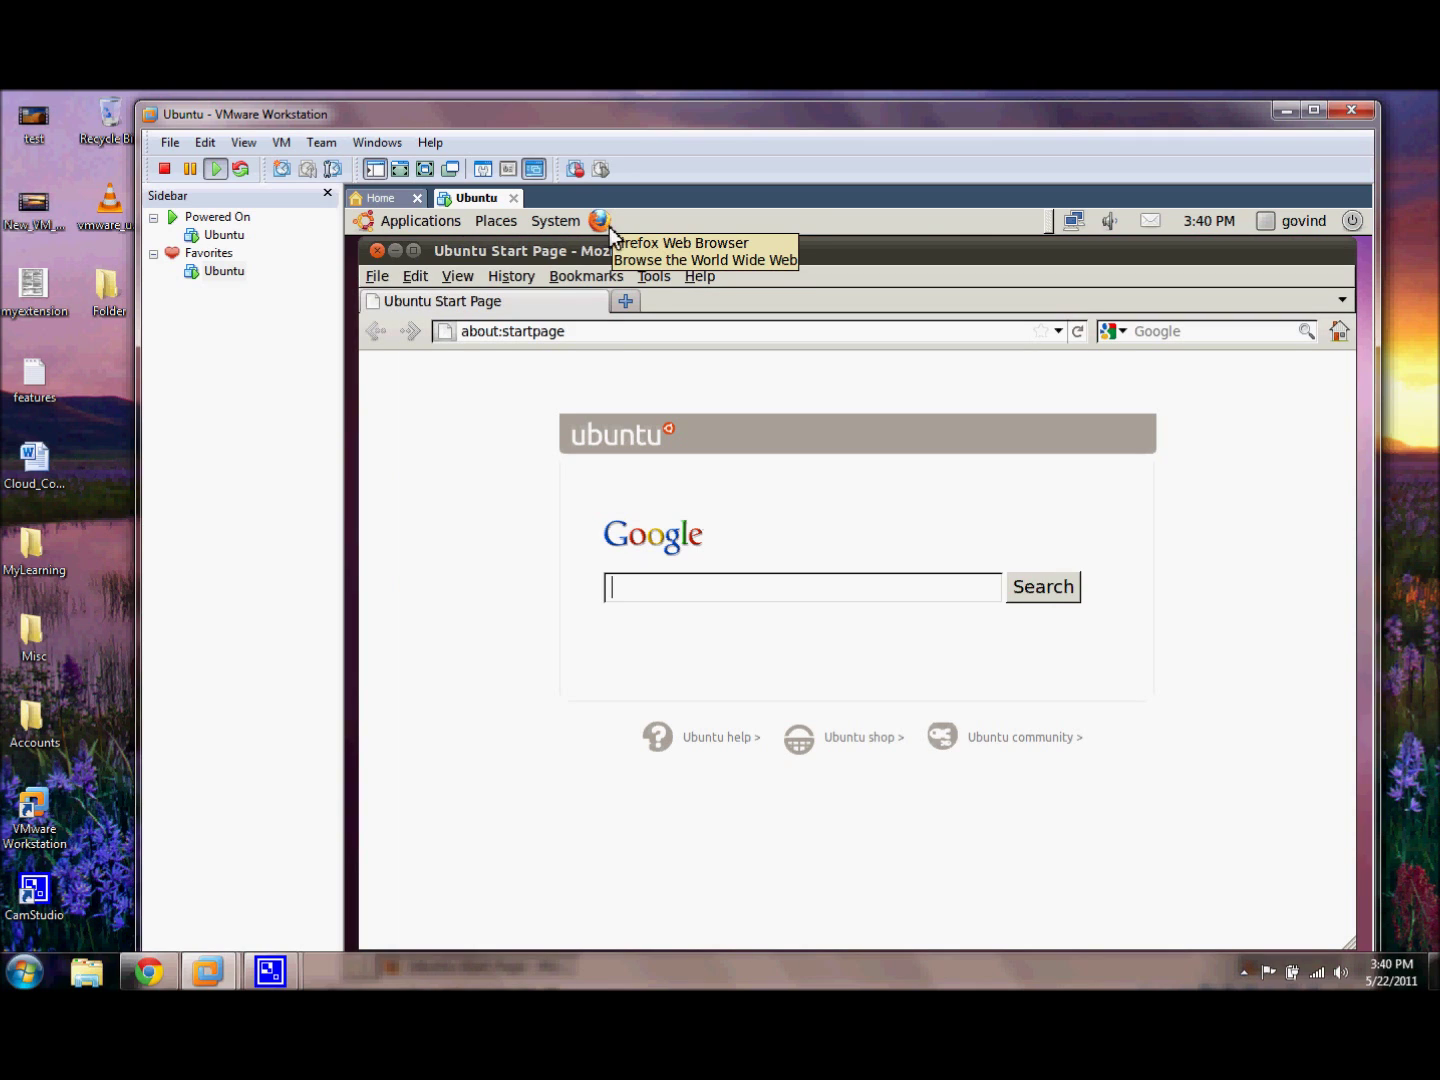
Step: Put the cursor in Firefox's address bar on the Ubuntu Start Page
left_click(610, 335)
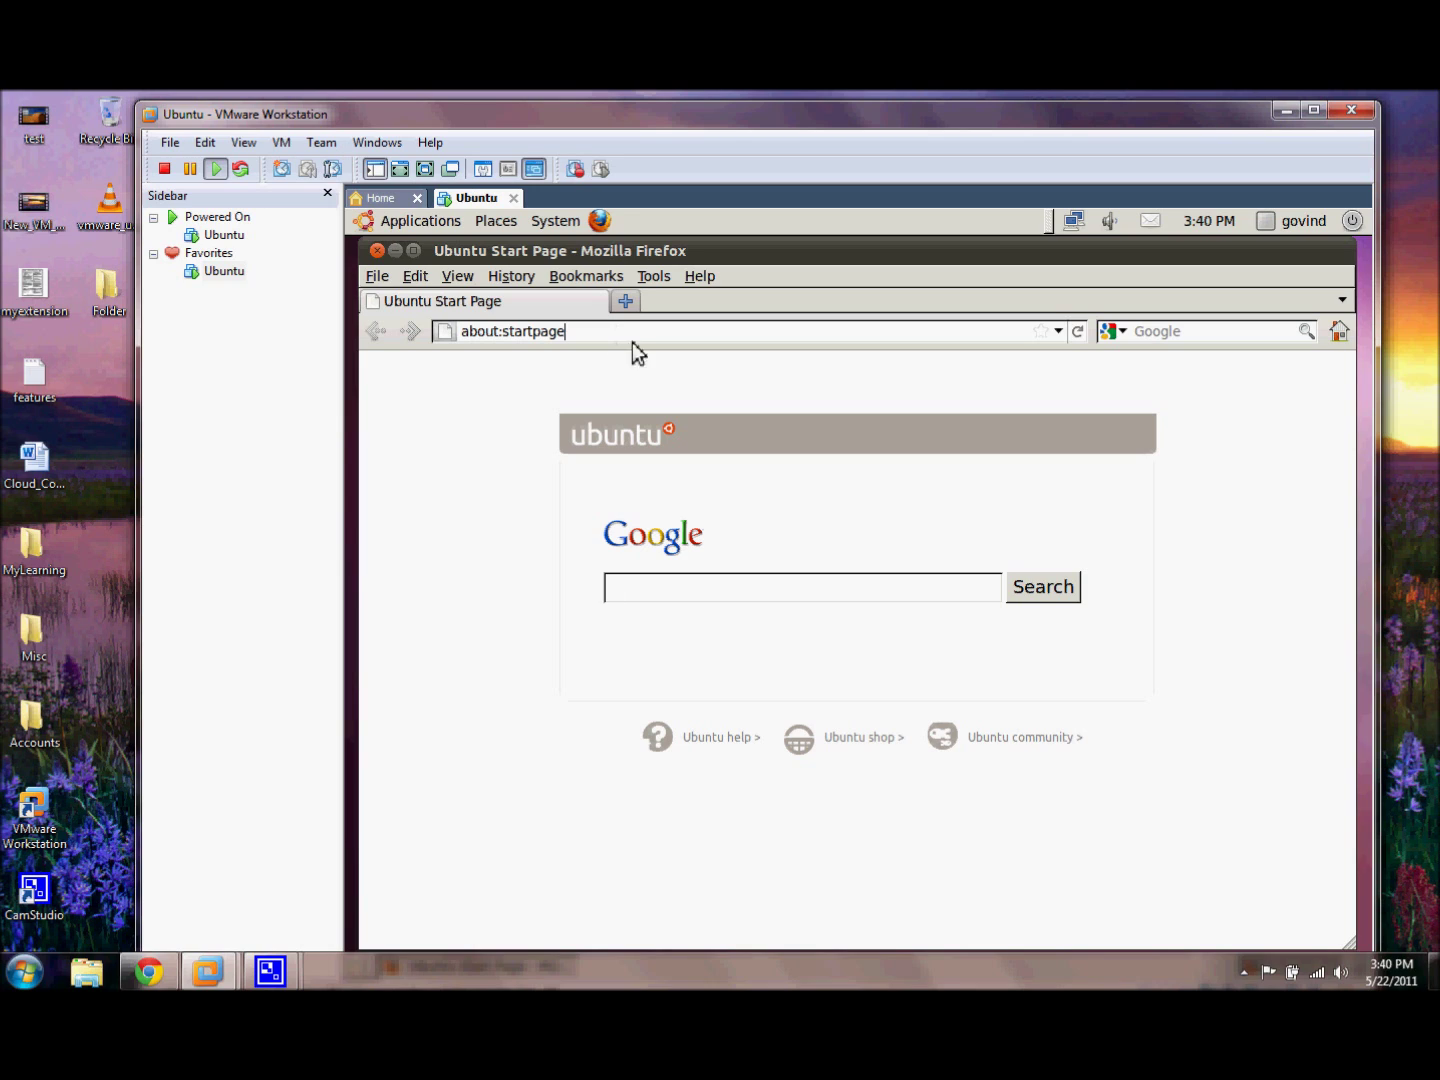